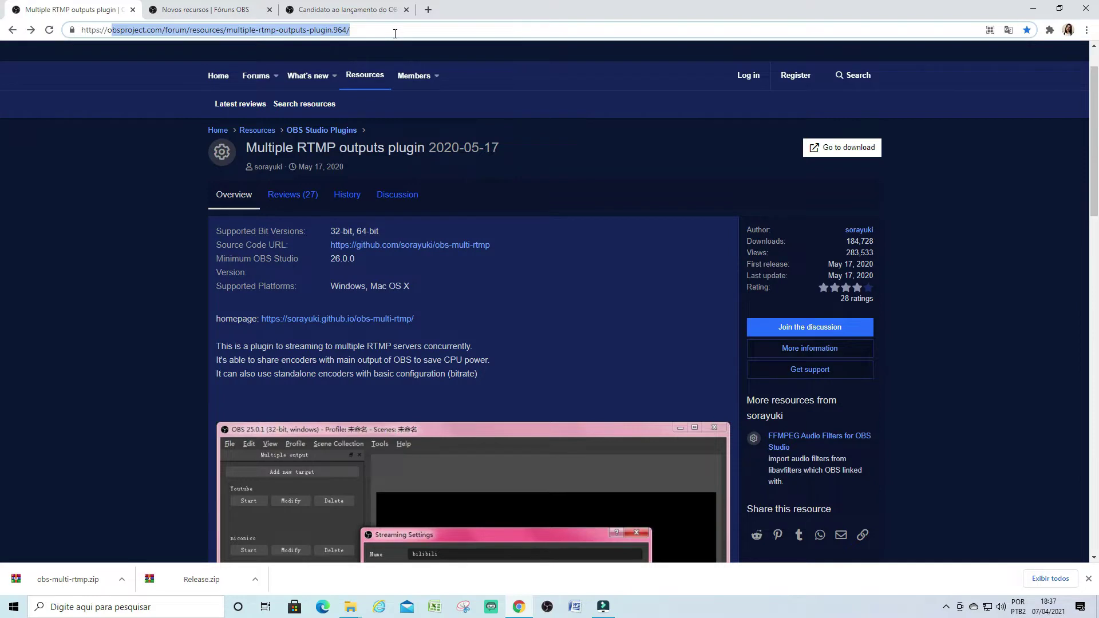
- Review the Multiple RTMP outputs plugin's minimum OBS Studio version and supported platforms, and go to its download page
{"action": "left_click", "coordinate": [395, 33]}
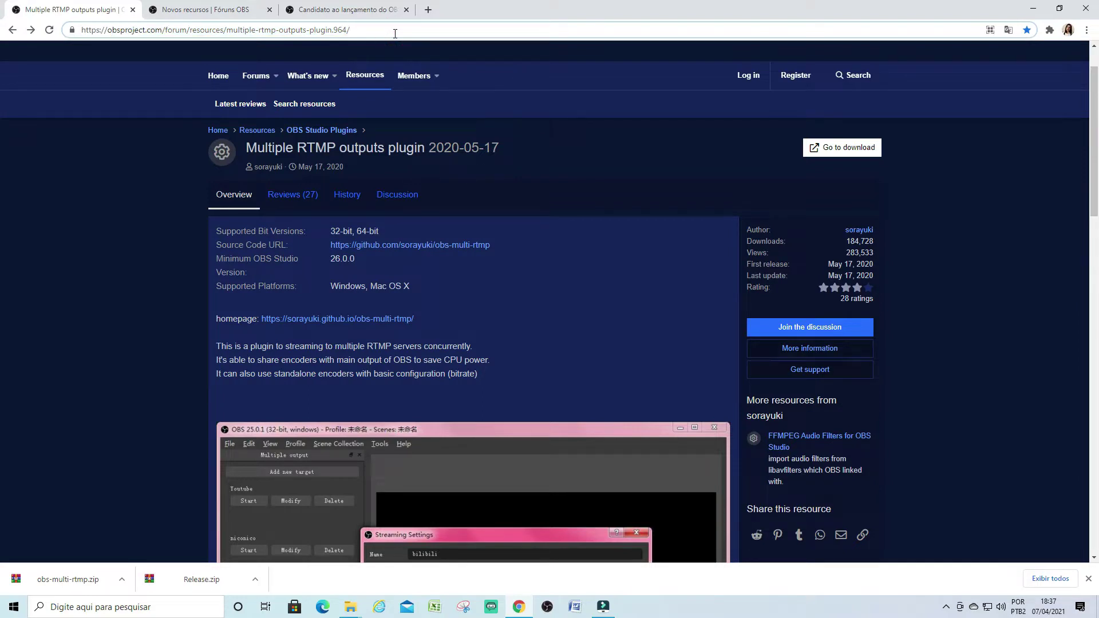
{"action": "left_click", "coordinate": [137, 184]}
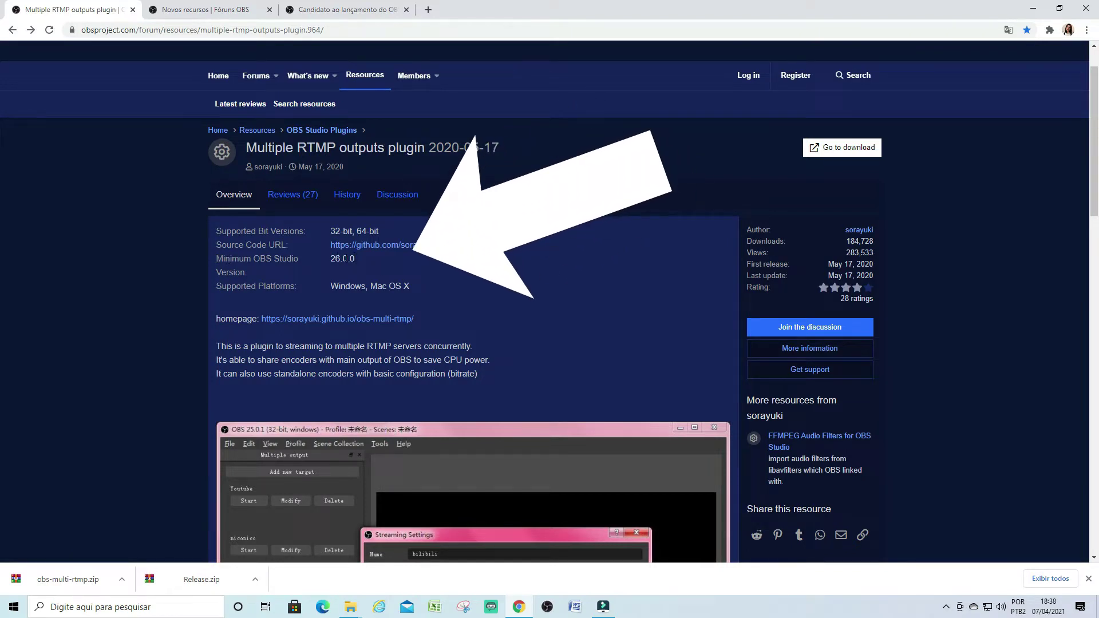
{"action": "left_click_drag", "start_coordinate": [358, 259], "coordinate": [216, 258]}
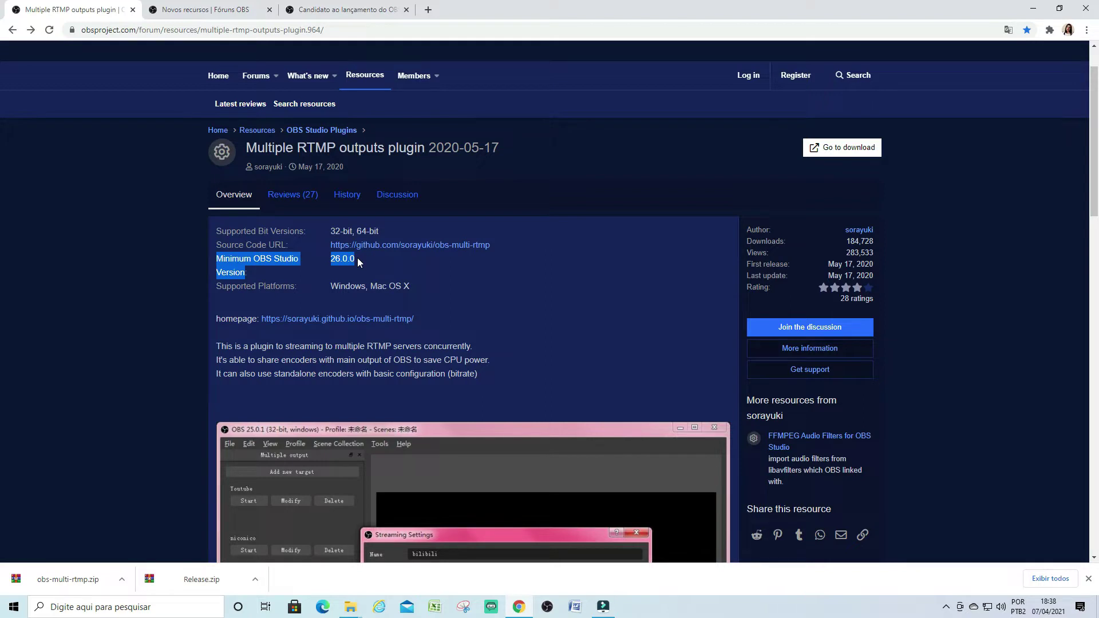
{"action": "left_click", "coordinate": [358, 257]}
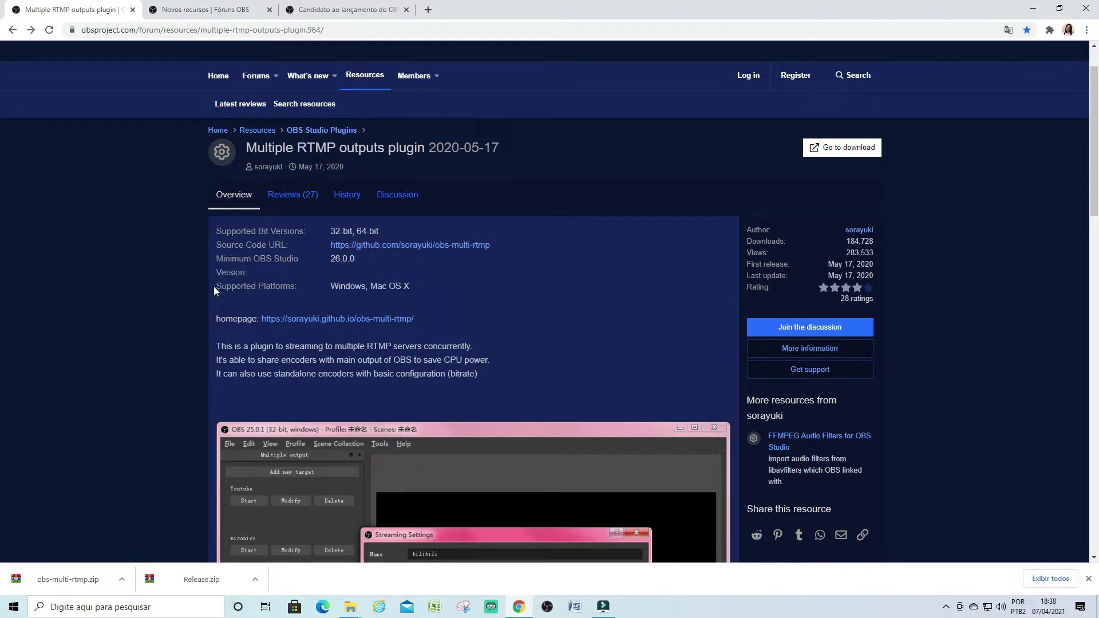
{"action": "left_click_drag", "start_coordinate": [331, 286], "coordinate": [451, 283]}
{"action": "left_click", "coordinate": [452, 284]}
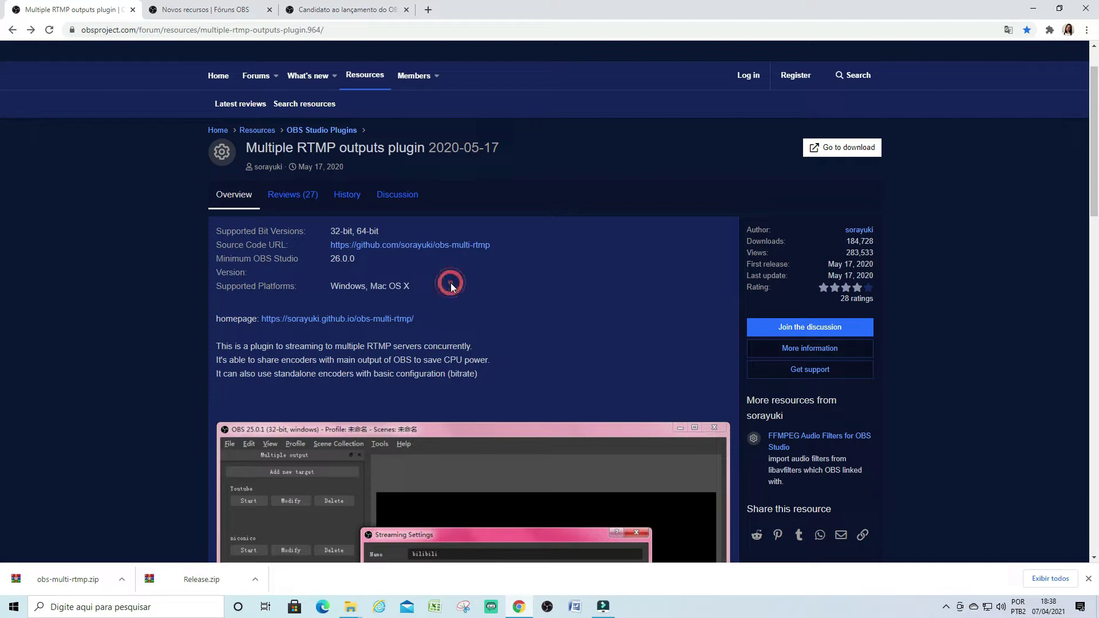
{"action": "left_click", "coordinate": [866, 151]}
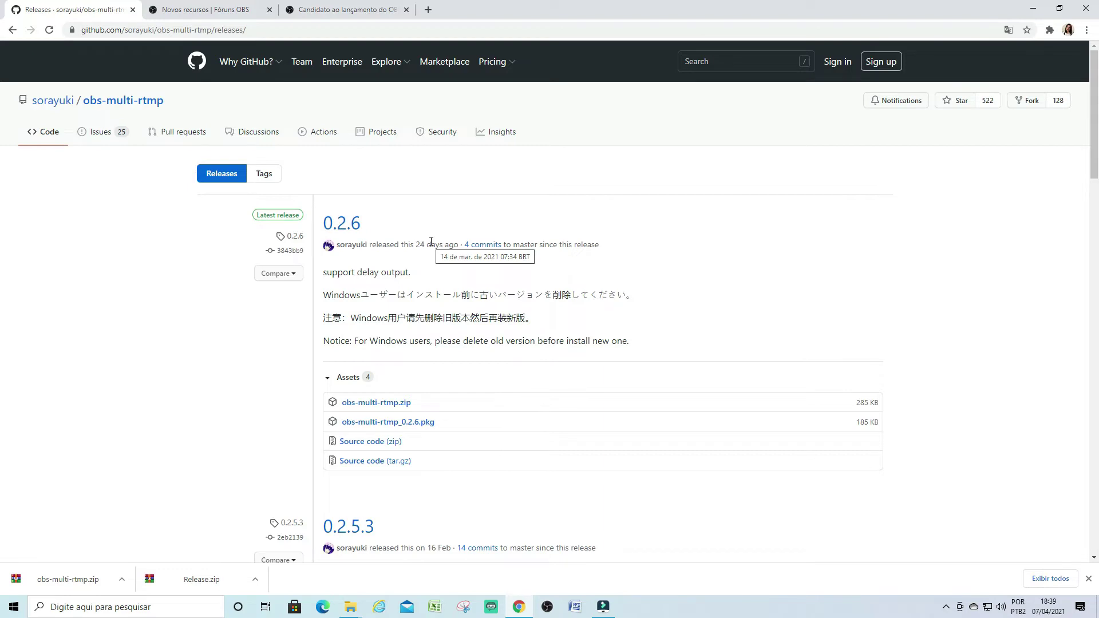
- Read the 0.2.6 release notice for Windows users and check the macOS version link under release 0.2.5.3
{"action": "scroll", "coordinate": [432, 244], "scroll_direction": "down", "scroll_amount": 1}
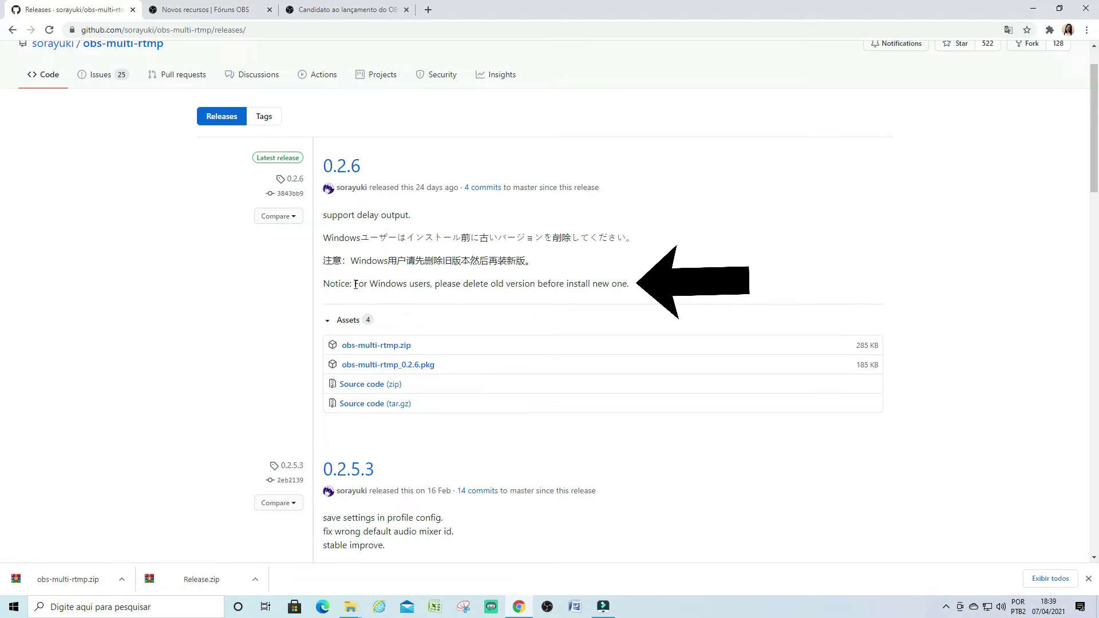
{"action": "left_click_drag", "start_coordinate": [354, 285], "coordinate": [650, 289]}
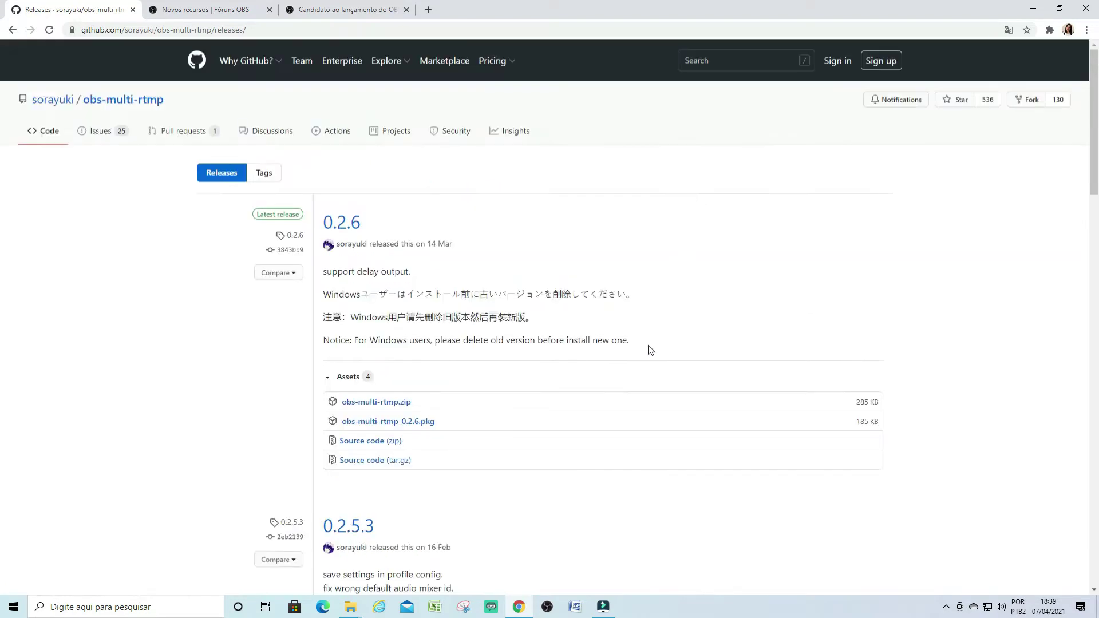
{"action": "scroll", "coordinate": [540, 497], "scroll_direction": "down", "scroll_amount": 4}
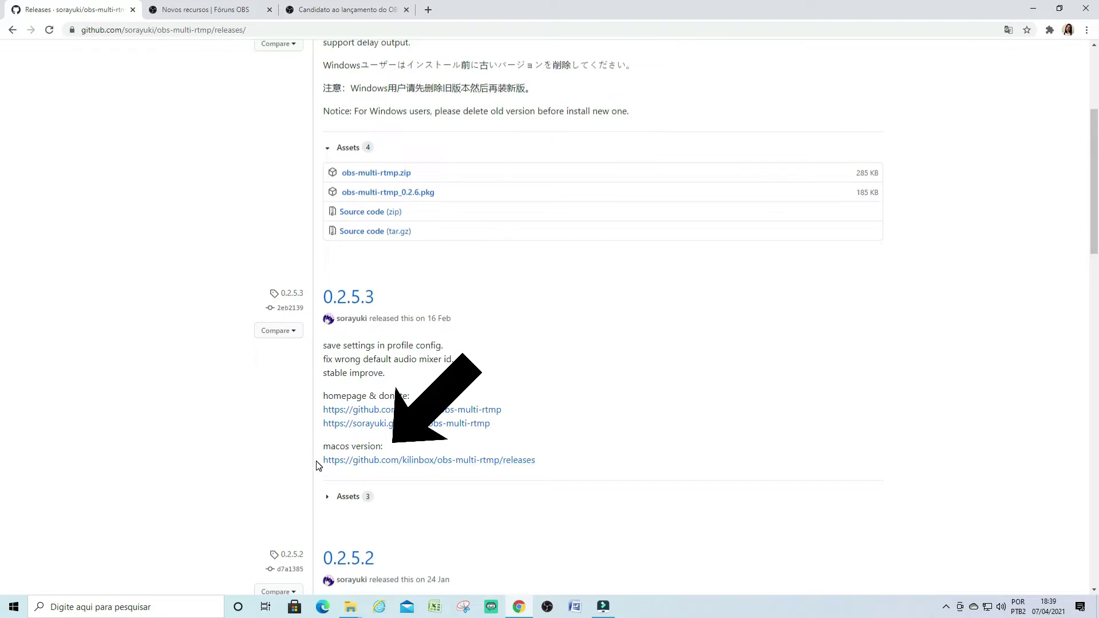
{"action": "left_click_drag", "start_coordinate": [316, 461], "coordinate": [562, 462]}
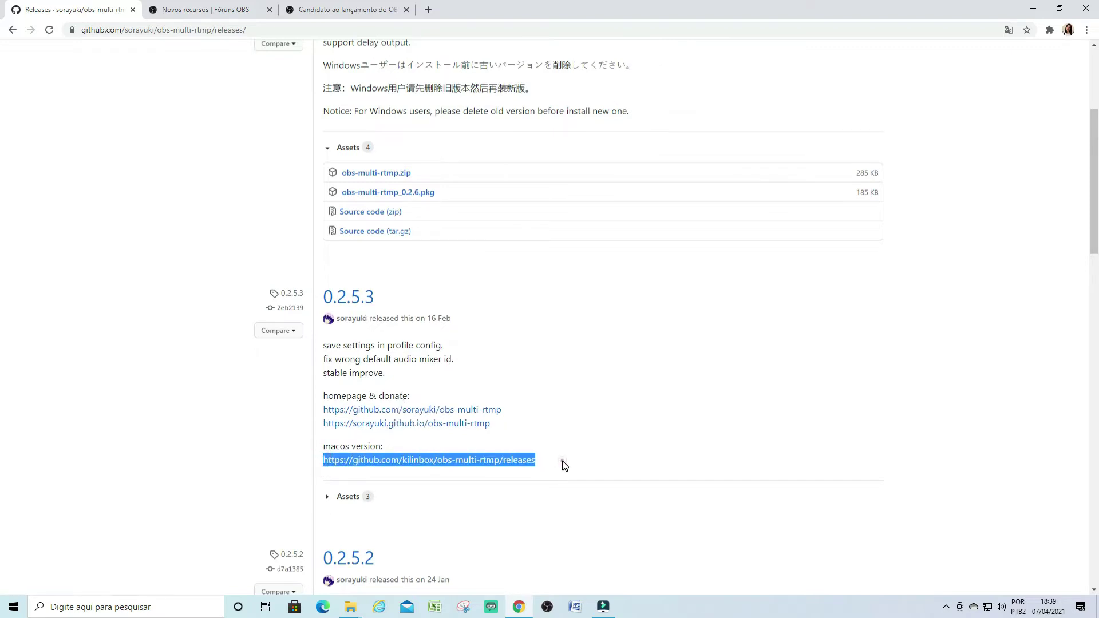
{"action": "left_click", "coordinate": [562, 462]}
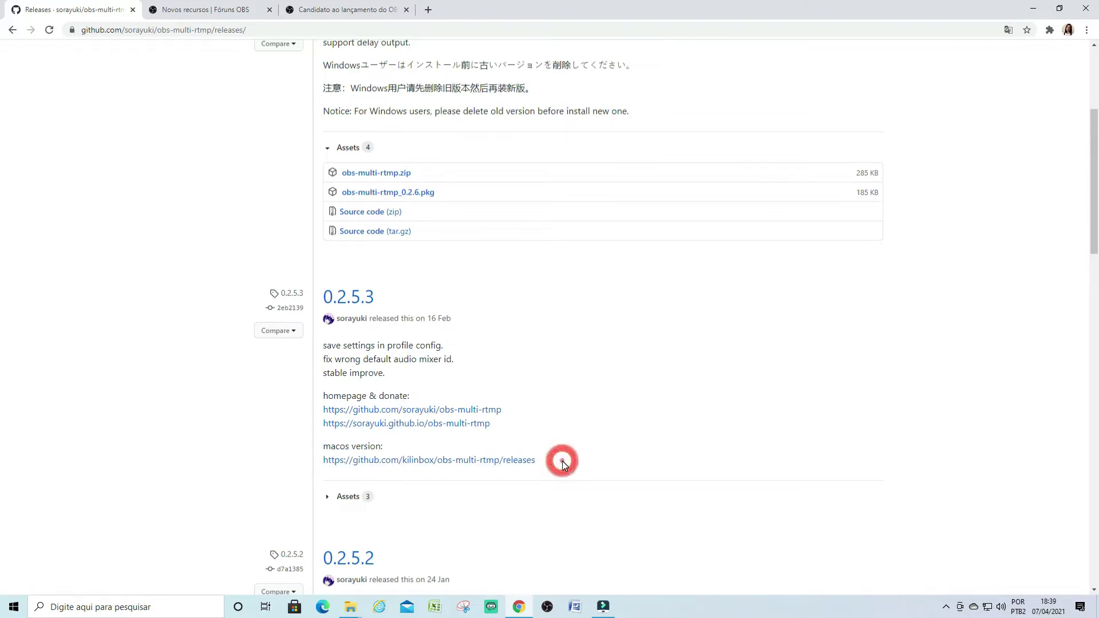
{"action": "left_click", "coordinate": [521, 463]}
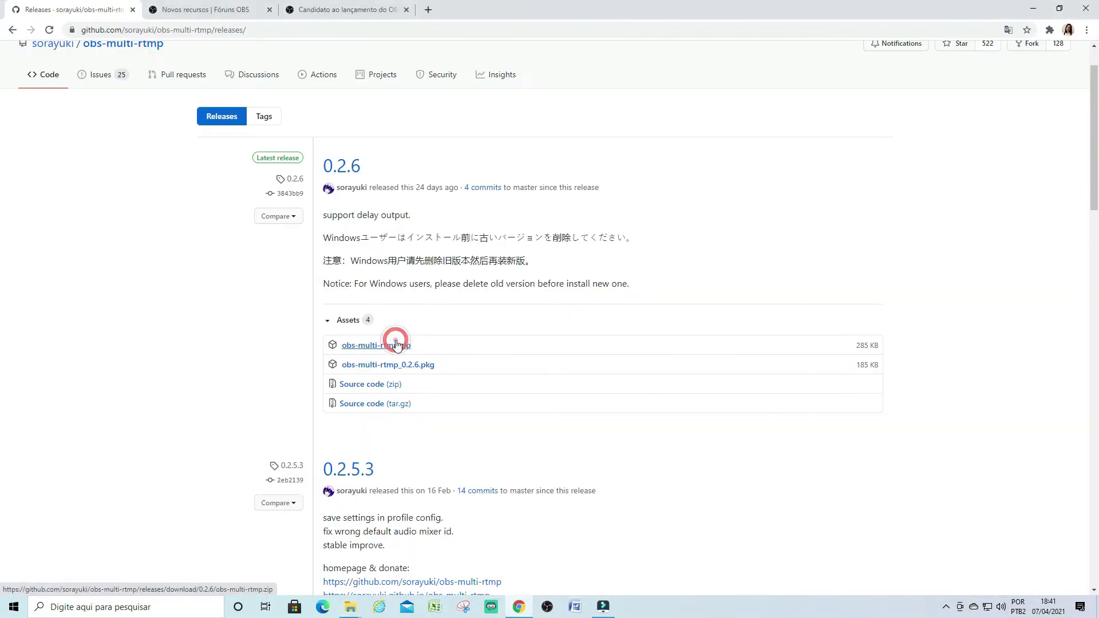
- Download obs-multi-rtmp.zip from release 0.2.6 and extract it in its download folder
{"action": "left_click", "coordinate": [395, 345]}
{"action": "left_click", "coordinate": [529, 436]}
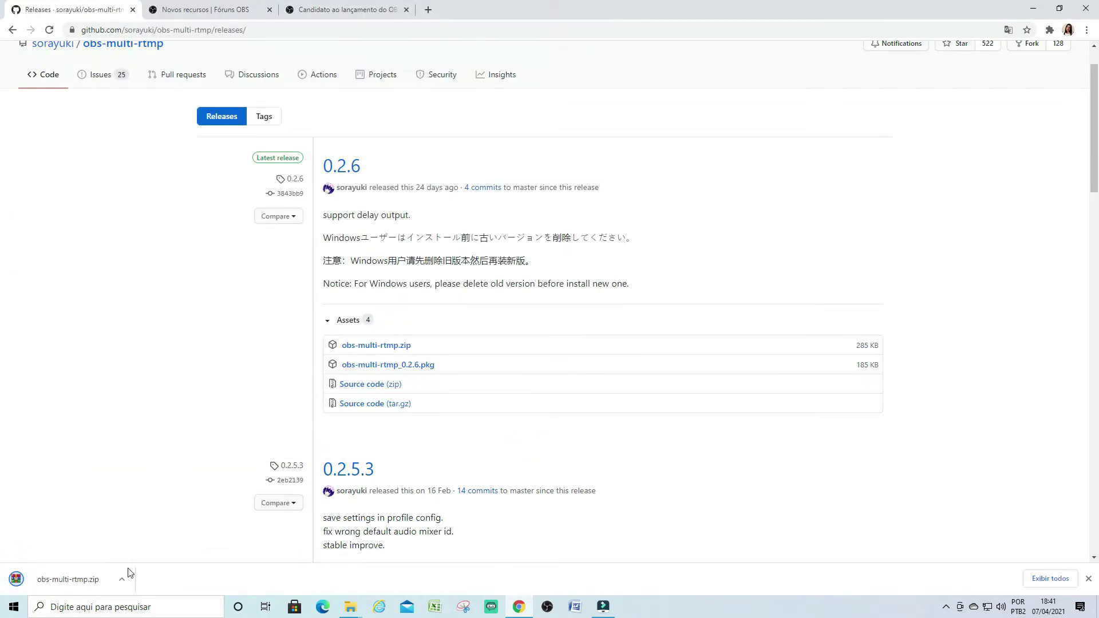
{"action": "left_click", "coordinate": [127, 576]}
{"action": "left_click", "coordinate": [147, 540]}
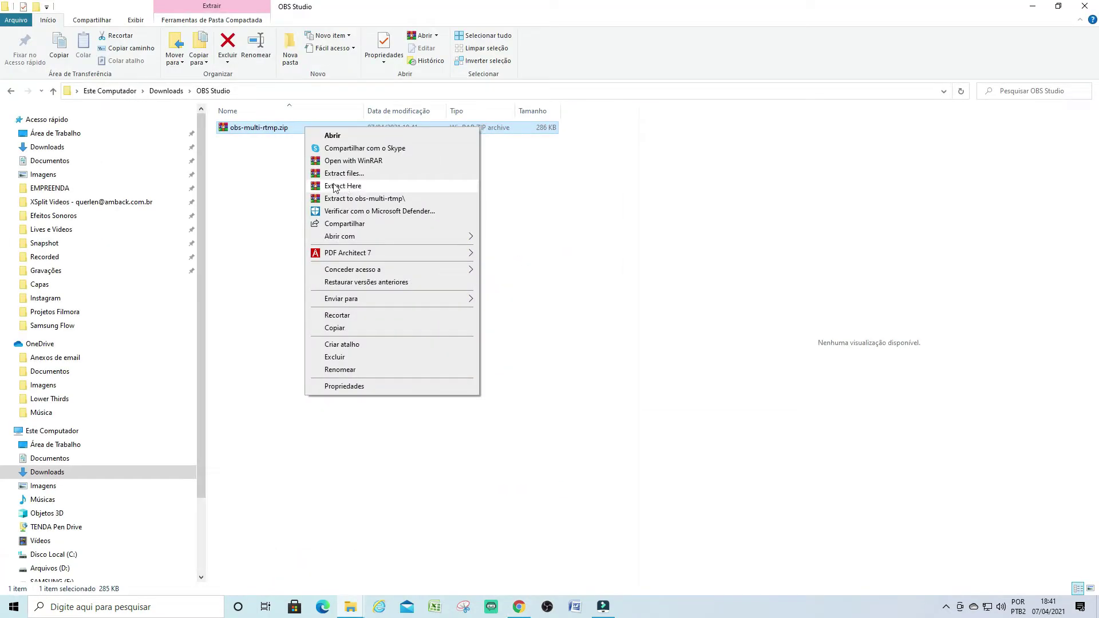
{"action": "left_click", "coordinate": [337, 187]}
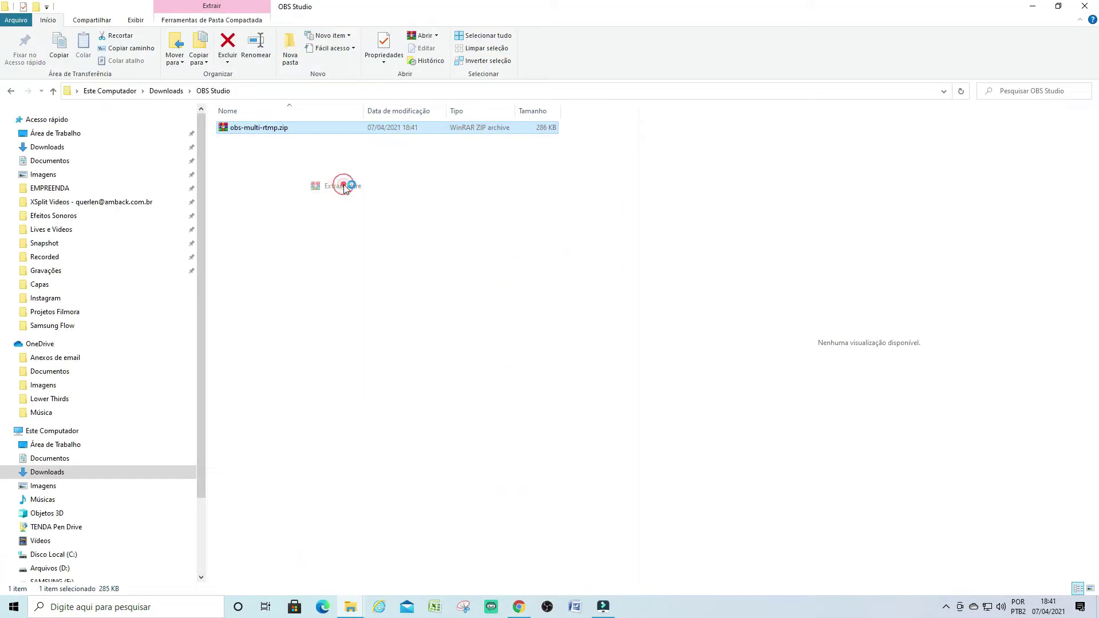
{"action": "left_click", "coordinate": [320, 165]}
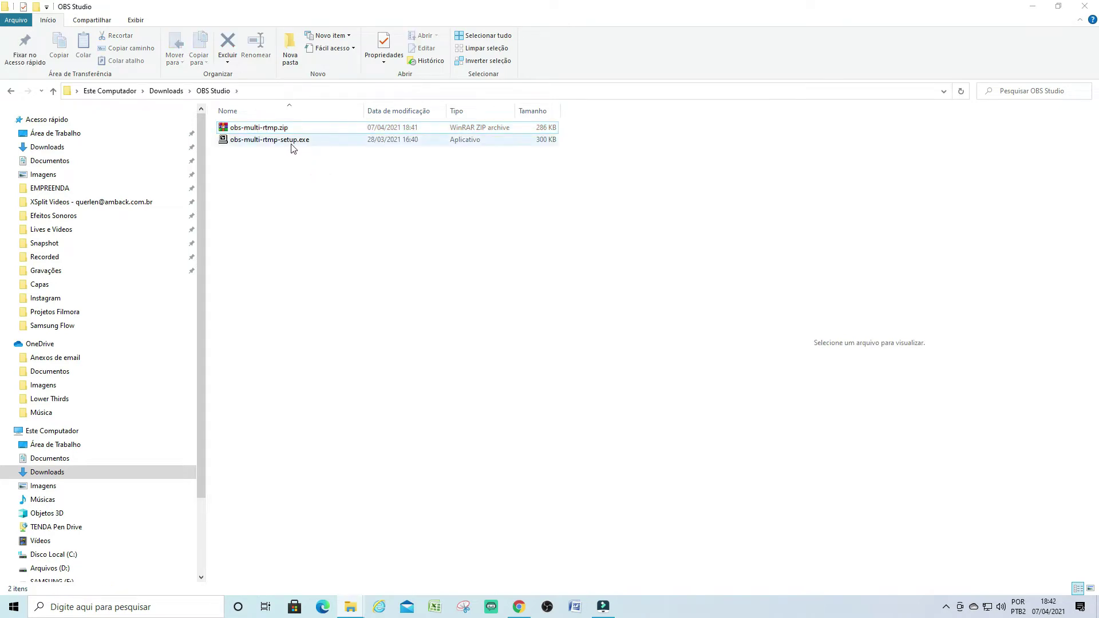
- Run obs-multi-rtmp-setup.exe and install the plugin in the default destination folder
{"action": "left_click", "coordinate": [294, 148]}
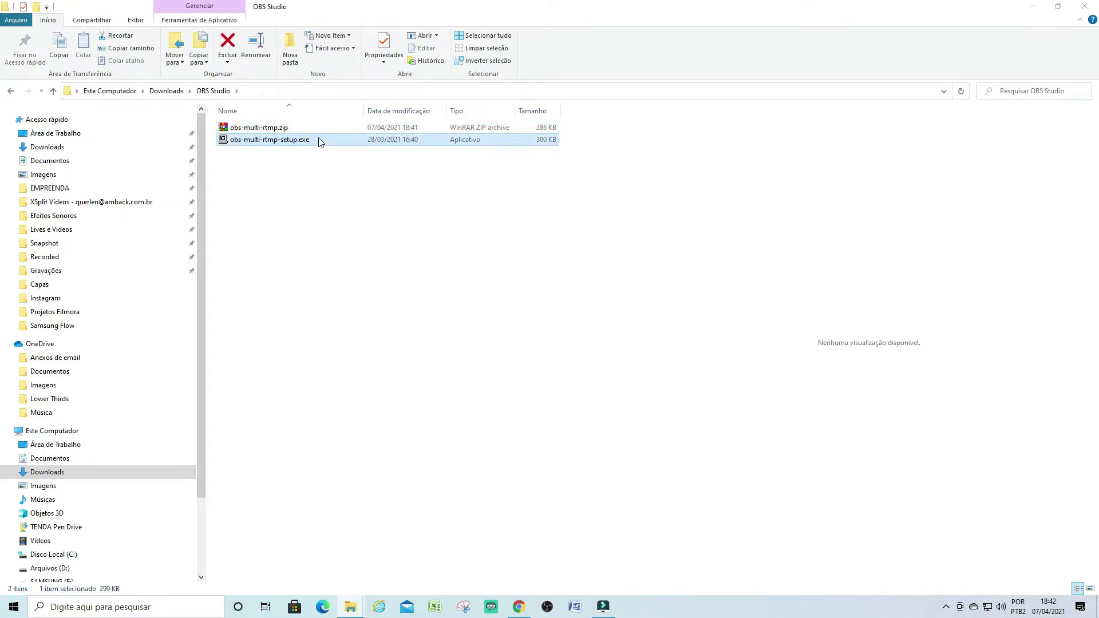
{"action": "double_click", "coordinate": [271, 143]}
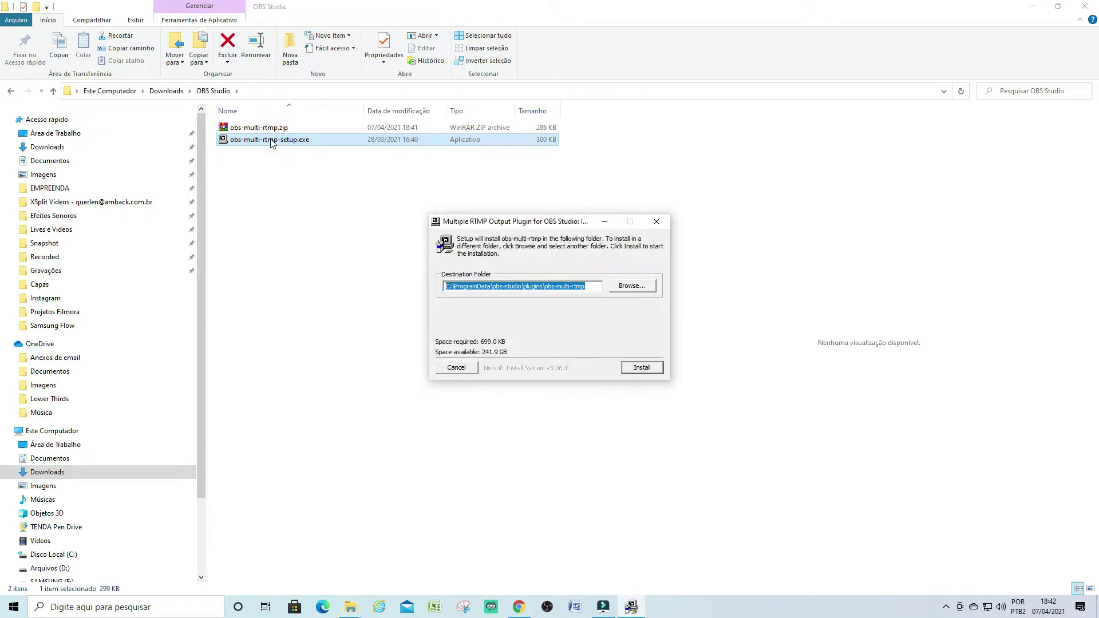
{"action": "left_click", "coordinate": [646, 368]}
{"action": "left_click", "coordinate": [642, 368]}
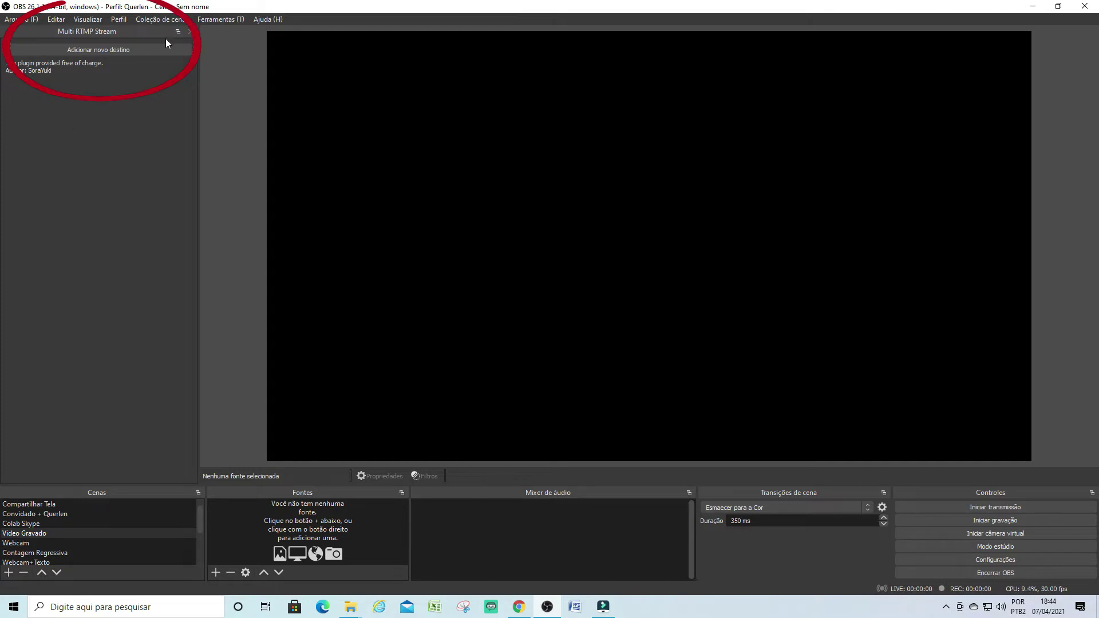
- In OBS, close the Multi RTMP Stream dock and show it again
{"action": "left_click", "coordinate": [190, 32]}
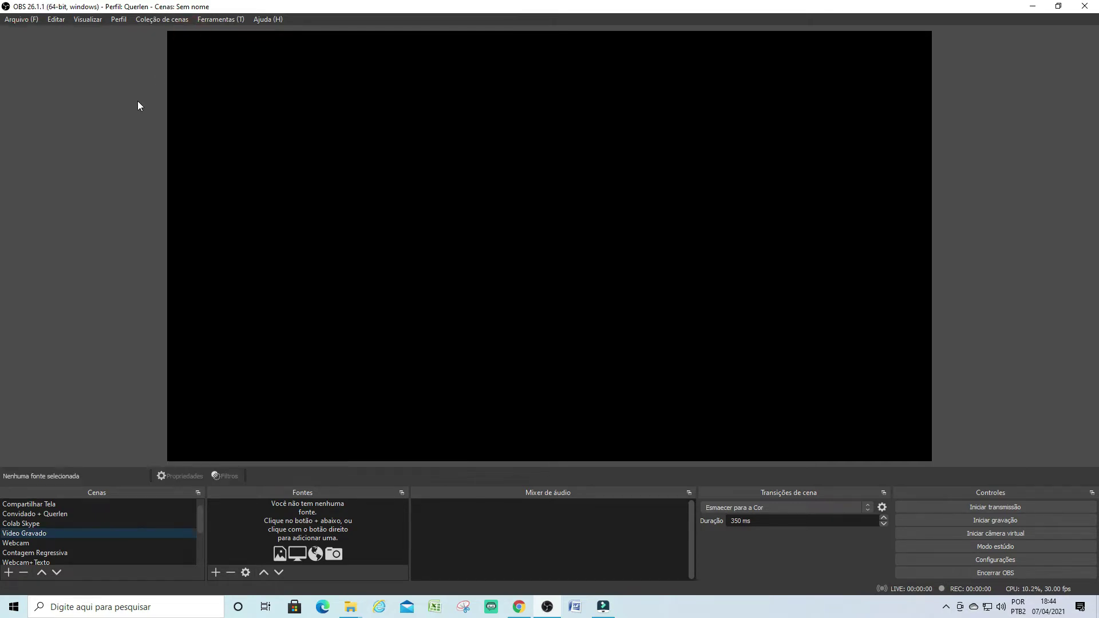
{"action": "left_click", "coordinate": [91, 19]}
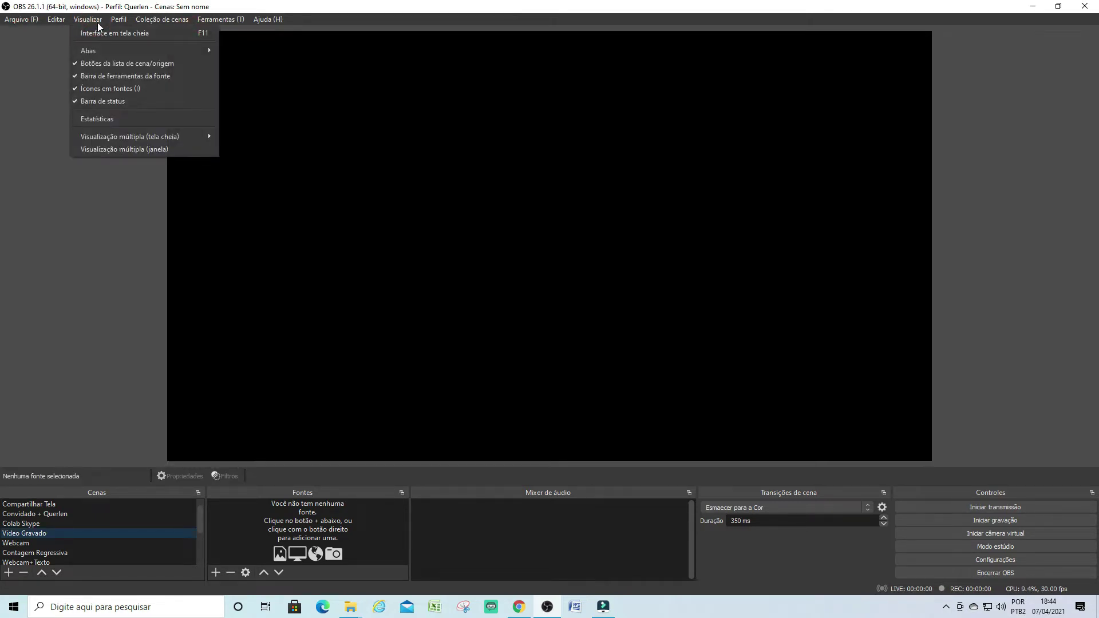
{"action": "mouse_move", "coordinate": [128, 52]}
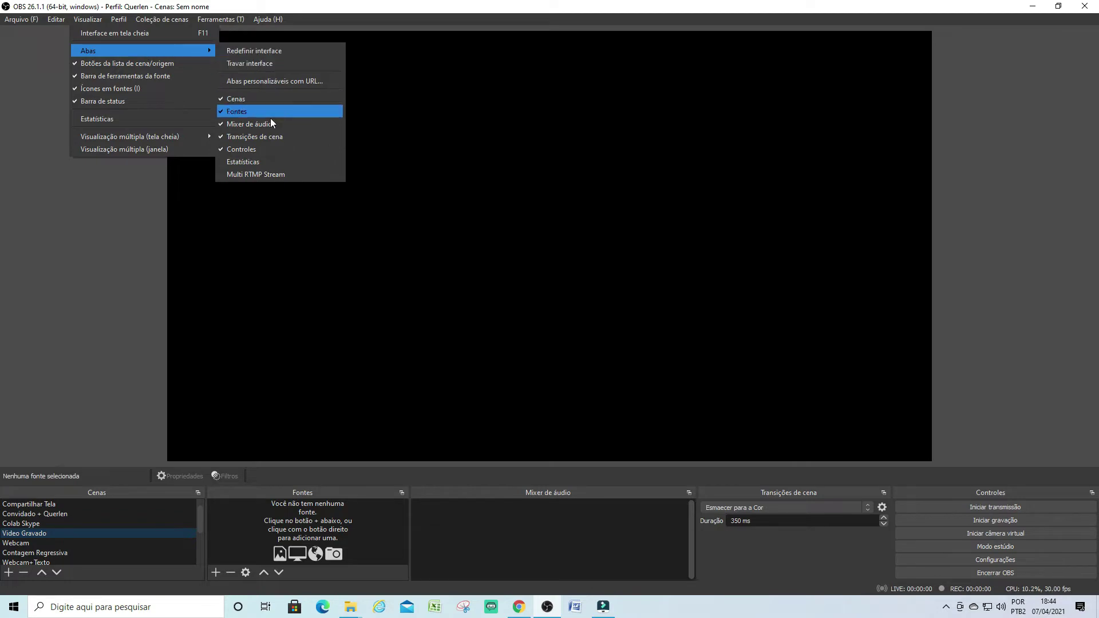
{"action": "left_click", "coordinate": [286, 174]}
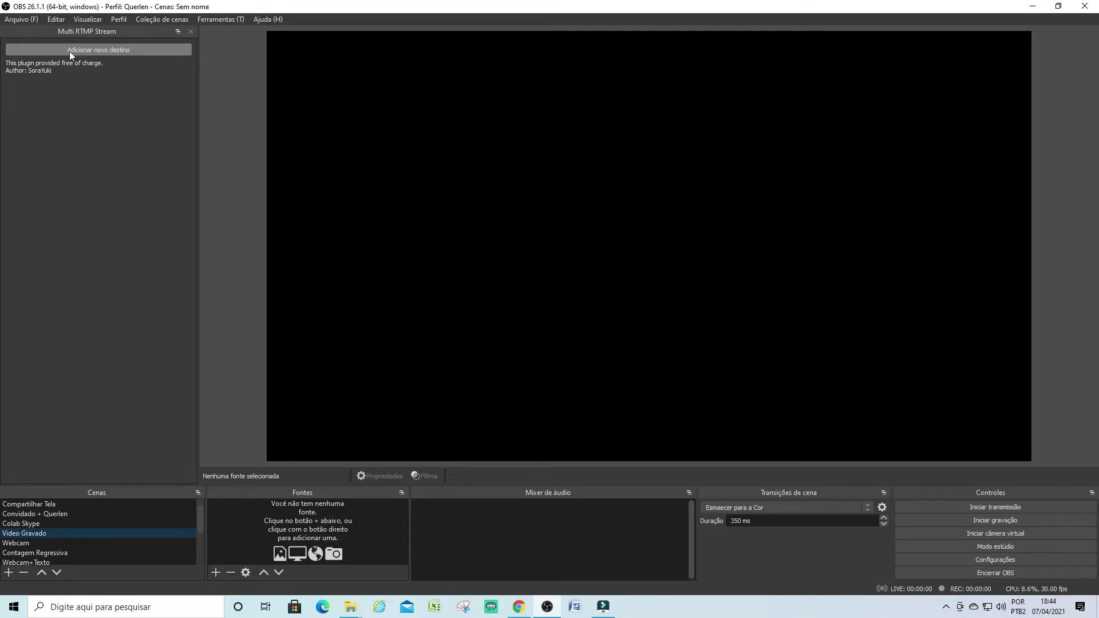
- Add three Multi RTMP Stream destinations named YouTube, Facebook and Instagram
{"action": "left_click", "coordinate": [87, 51]}
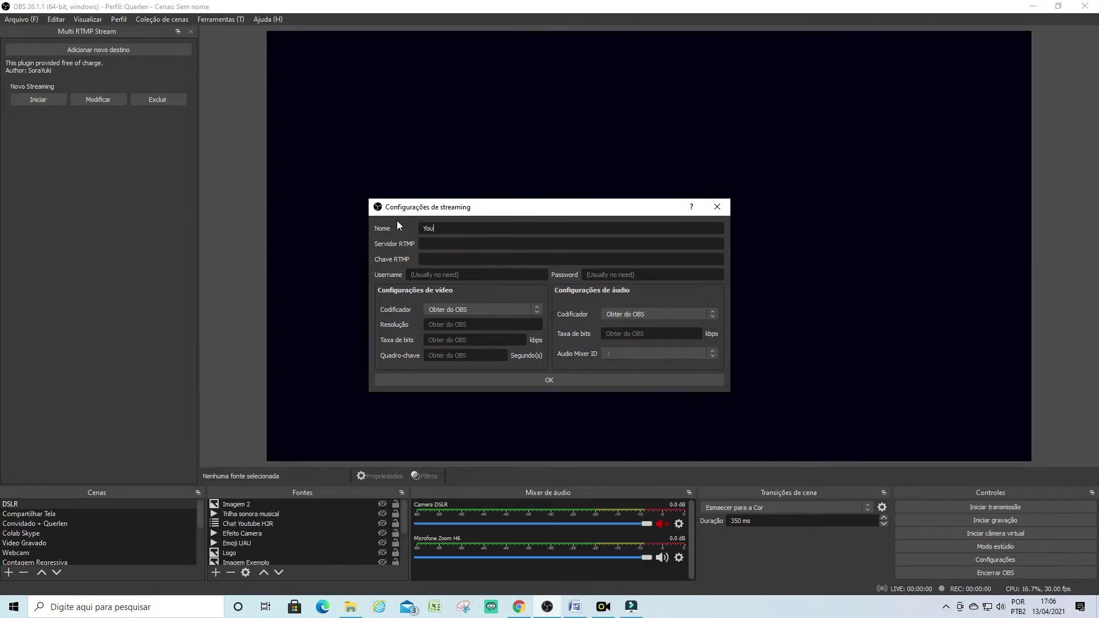
{"action": "type", "text": "Tube"}
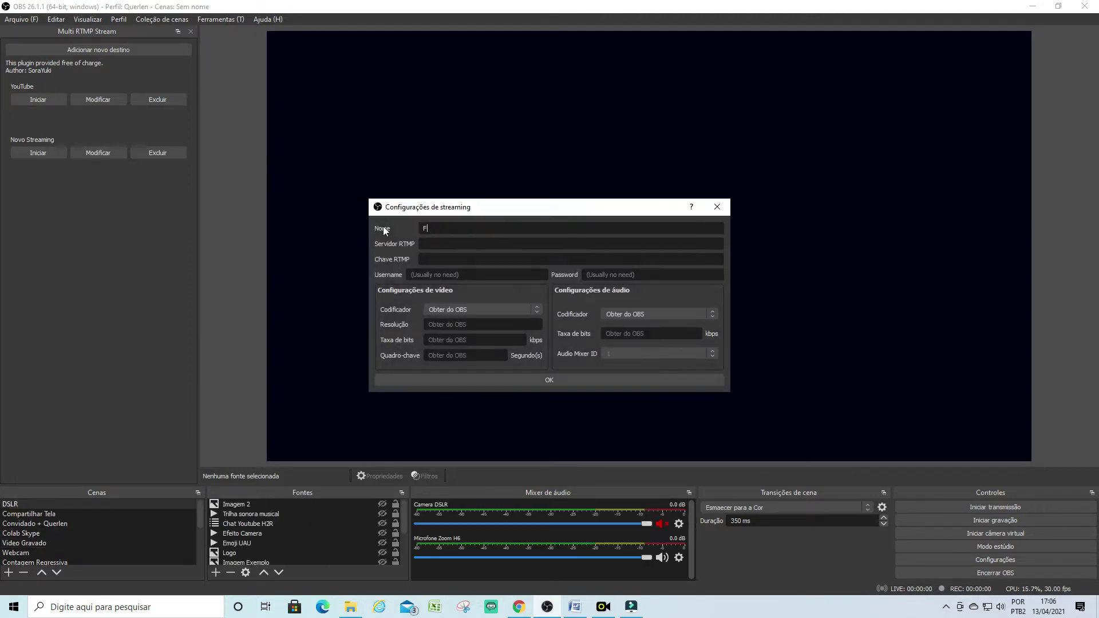
{"action": "type", "text": "Instagram"}
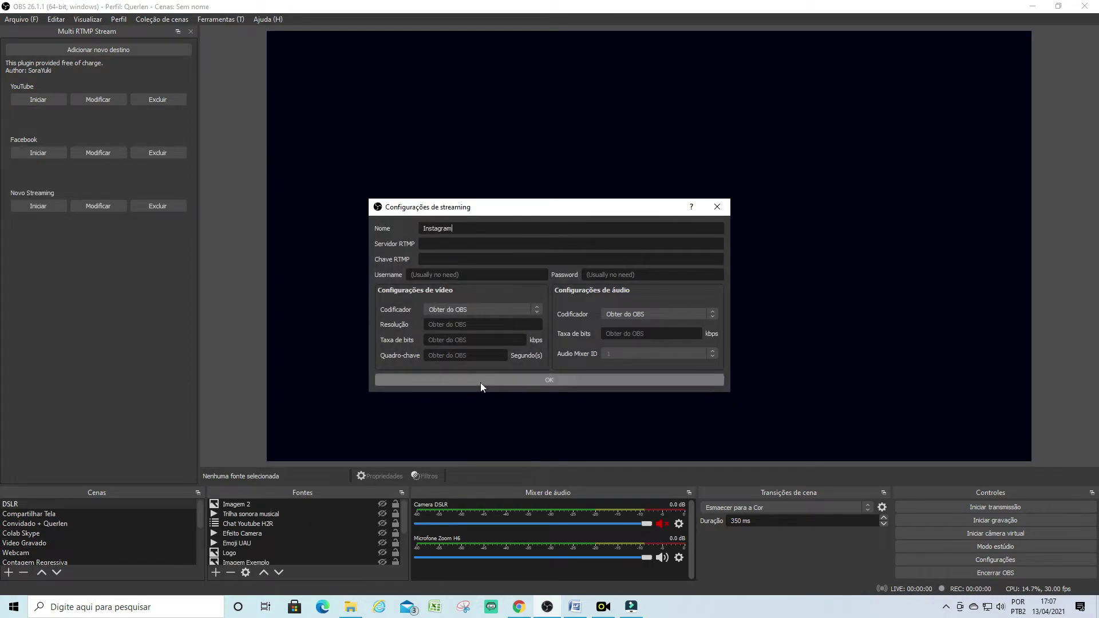
{"action": "left_click", "coordinate": [480, 380]}
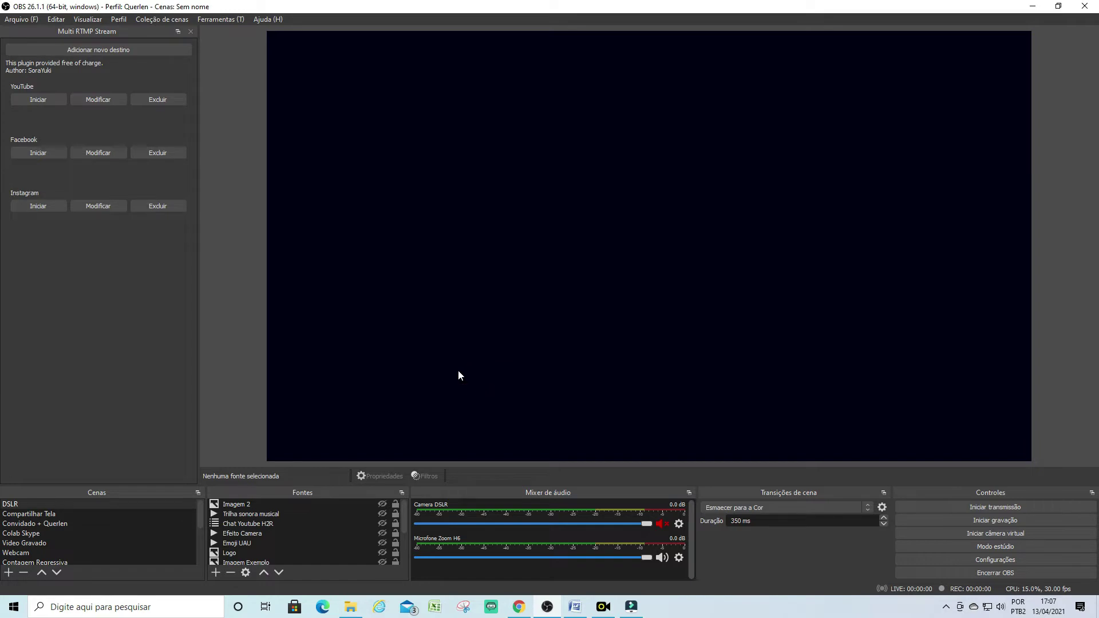
- Open the YouTube destination's settings for editing, switch to YouTube in Chrome and start setting up a live stream
{"action": "left_click", "coordinate": [87, 103]}
{"action": "left_click", "coordinate": [474, 241]}
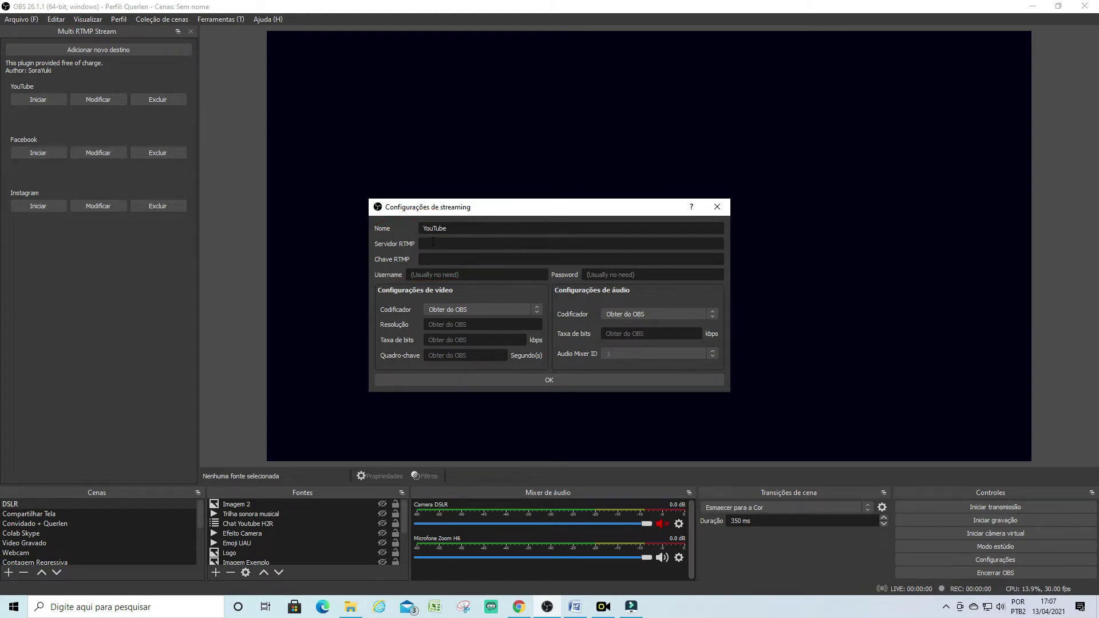
{"action": "key", "text": "alt+Tab"}
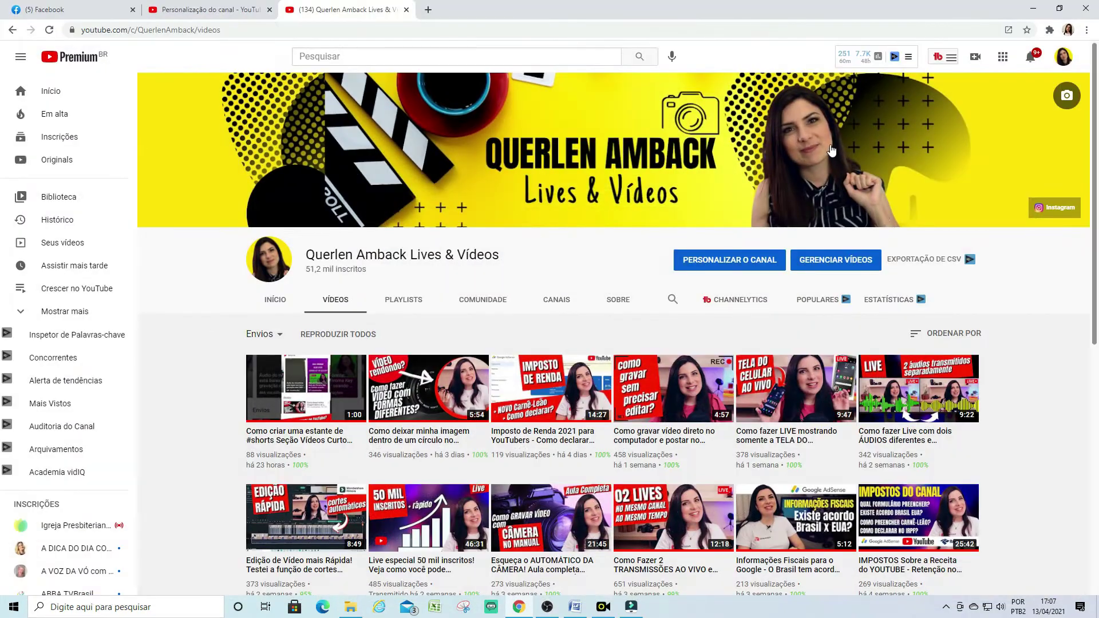
{"action": "left_click", "coordinate": [975, 59]}
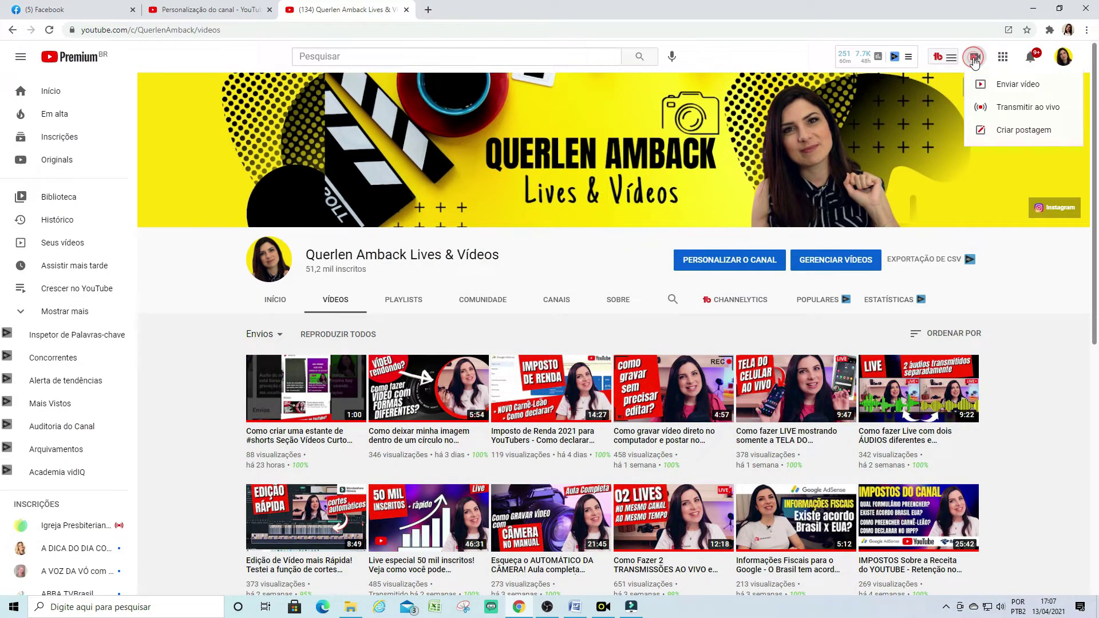
{"action": "left_click", "coordinate": [1003, 107]}
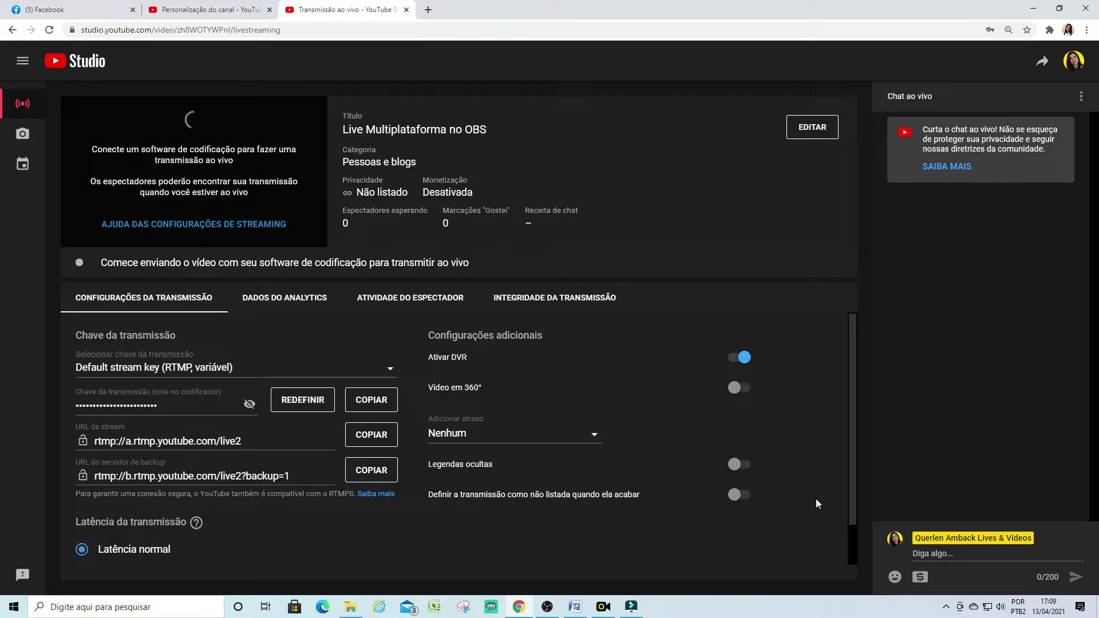
- Copy the stream URL rtmp://a.rtmp.youtube.com/live2 and the stream key from YouTube Studio into the YouTube destination's RTMP server and key fields in OBS
{"action": "scroll", "coordinate": [816, 499], "scroll_direction": "down", "scroll_amount": 1}
{"action": "scroll", "coordinate": [815, 500], "scroll_direction": "down", "scroll_amount": 1}
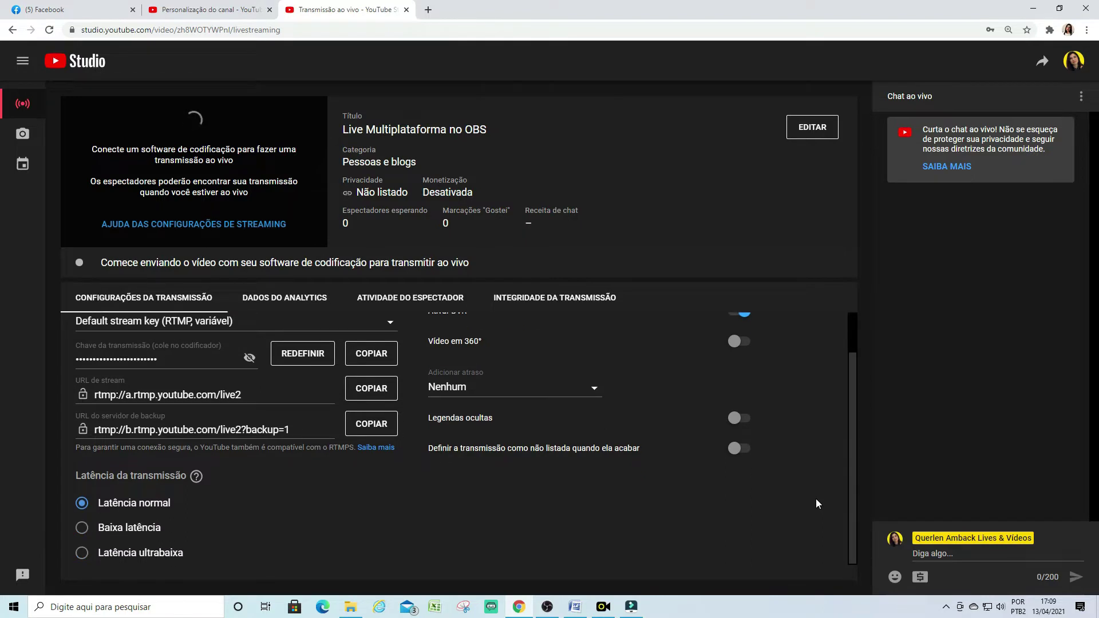
{"action": "scroll", "coordinate": [815, 500], "scroll_direction": "up", "scroll_amount": 1}
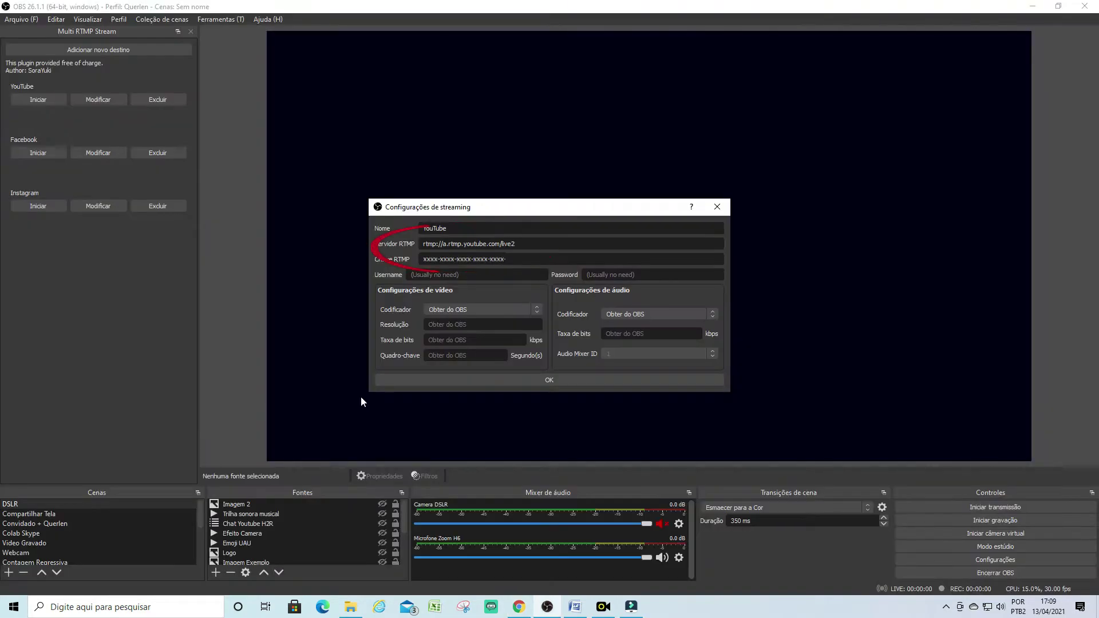
- Set the YouTube destination's video encoder to NVIDIA NVENC H.264 (new)
{"action": "left_click", "coordinate": [482, 310]}
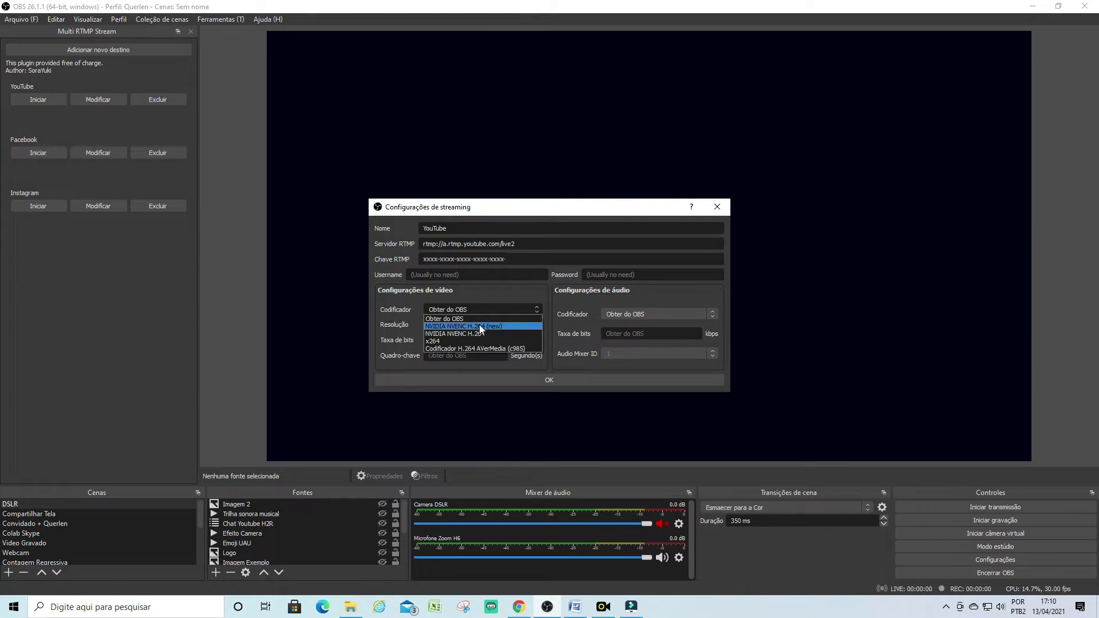
{"action": "left_click", "coordinate": [481, 328]}
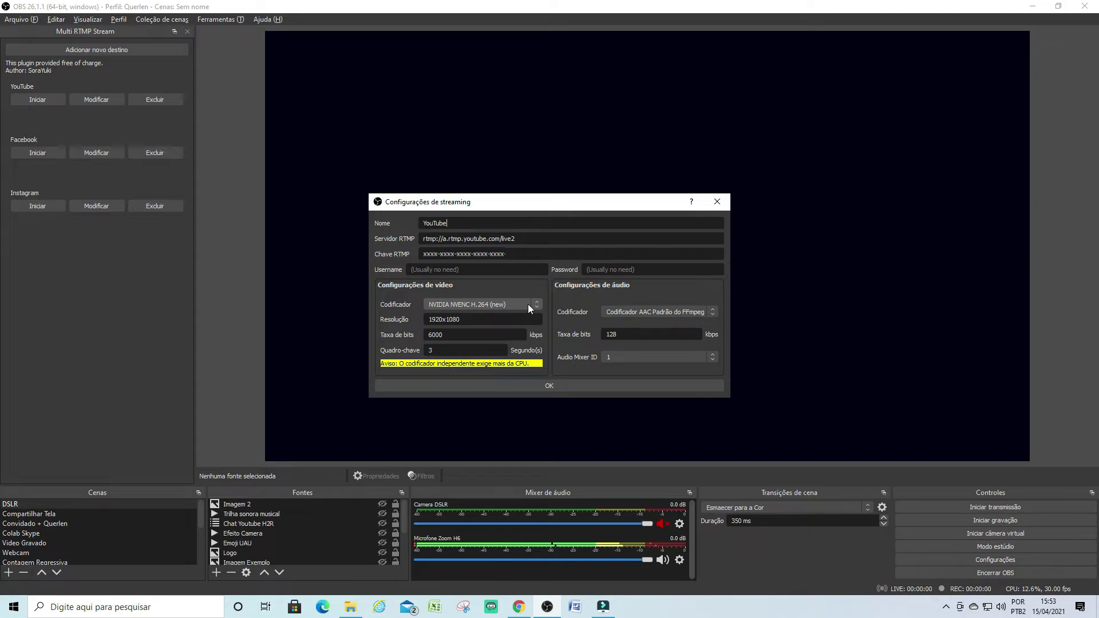
- Set the YouTube destination's video encoder to Obter do OBS and open the general output (Saída) settings for review
{"action": "left_click", "coordinate": [528, 305]}
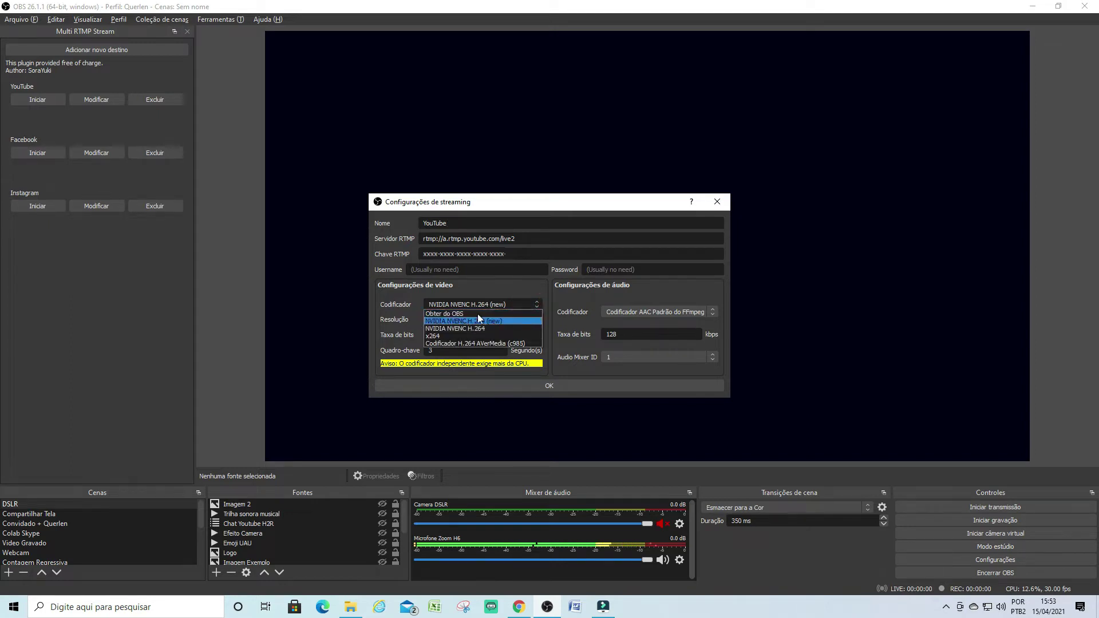
{"action": "left_click", "coordinate": [431, 315]}
{"action": "left_click", "coordinate": [452, 381]}
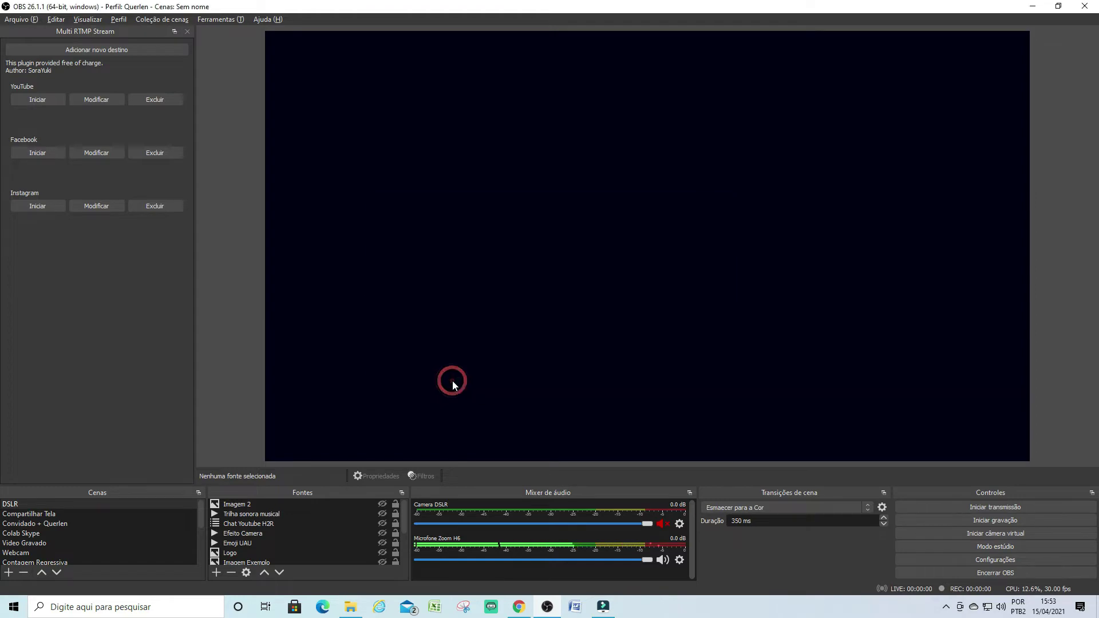
{"action": "left_click", "coordinate": [915, 560]}
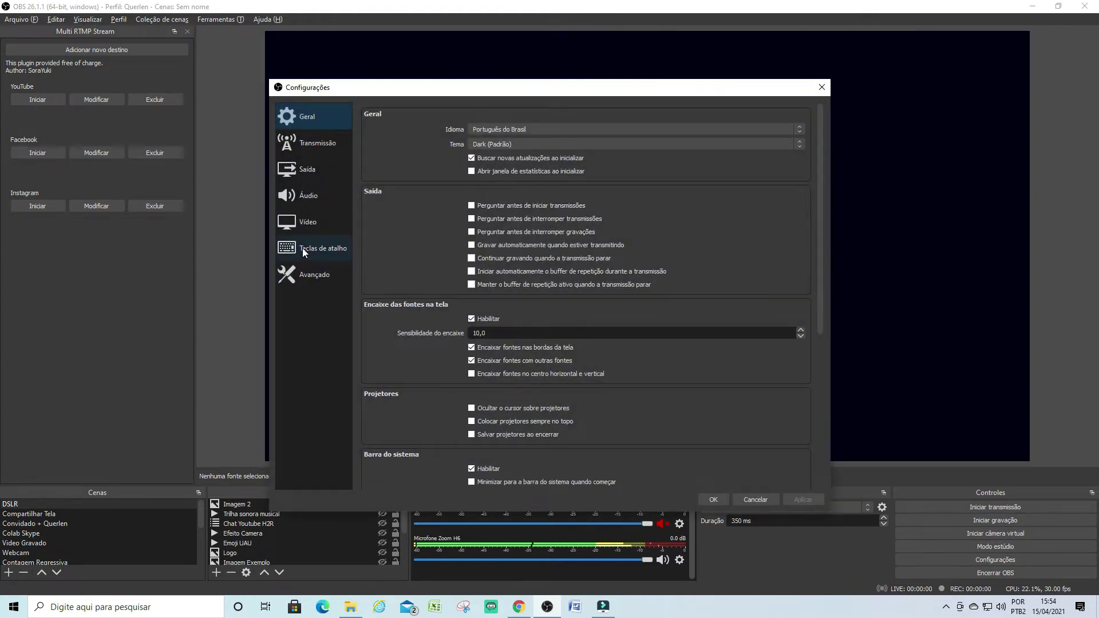
{"action": "left_click", "coordinate": [306, 172]}
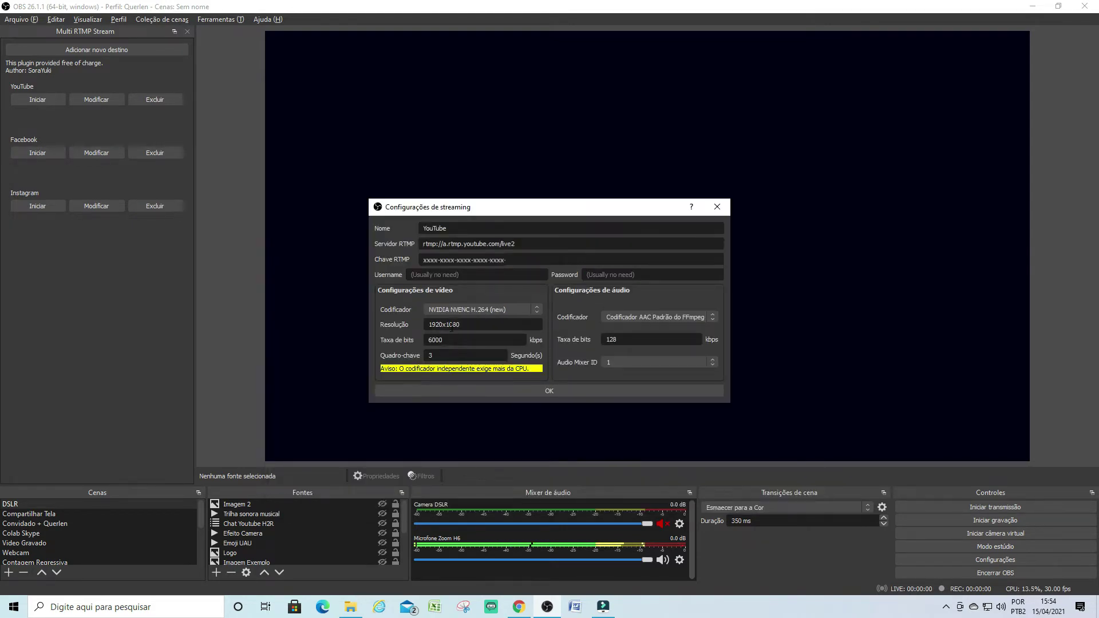
- Try x264 as the YouTube destination's video encoder
{"action": "left_click", "coordinate": [449, 312]}
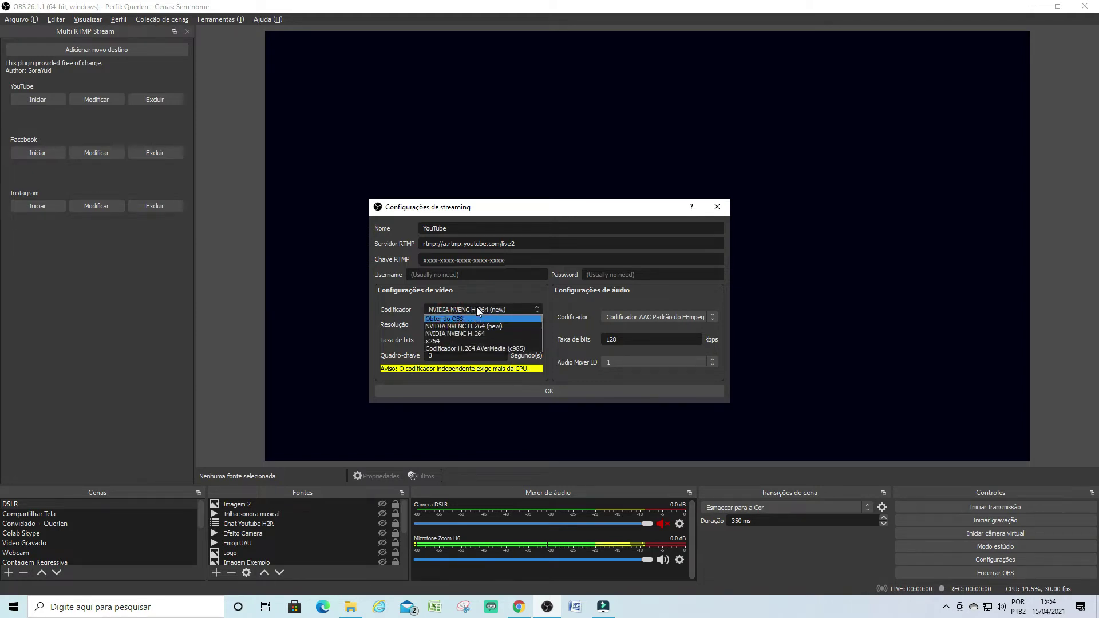
{"action": "left_click", "coordinate": [482, 309]}
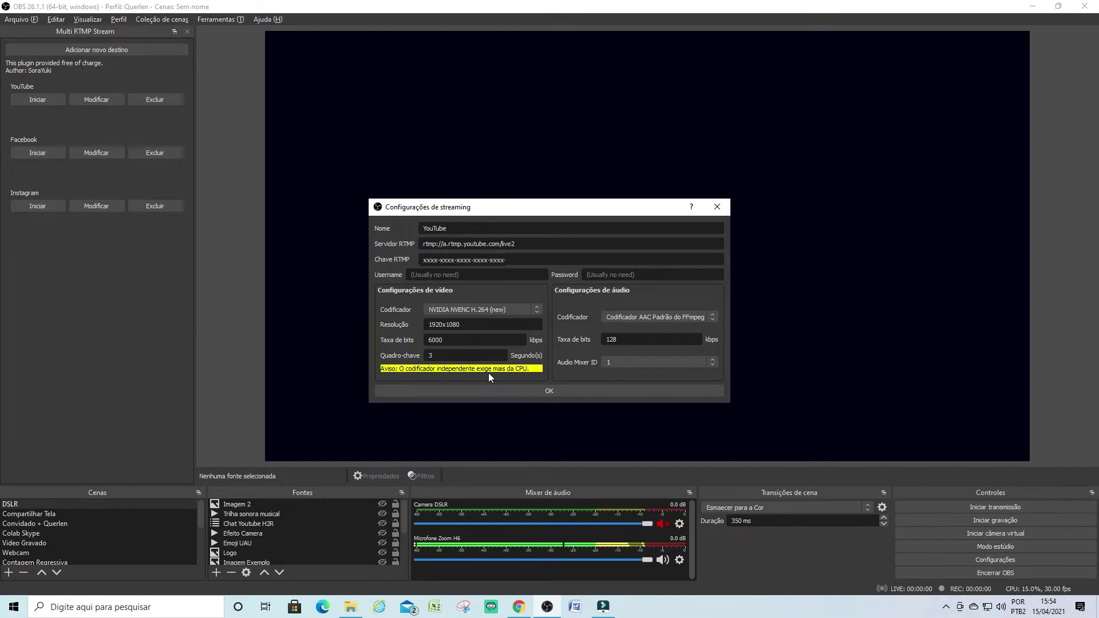
{"action": "left_click", "coordinate": [482, 310]}
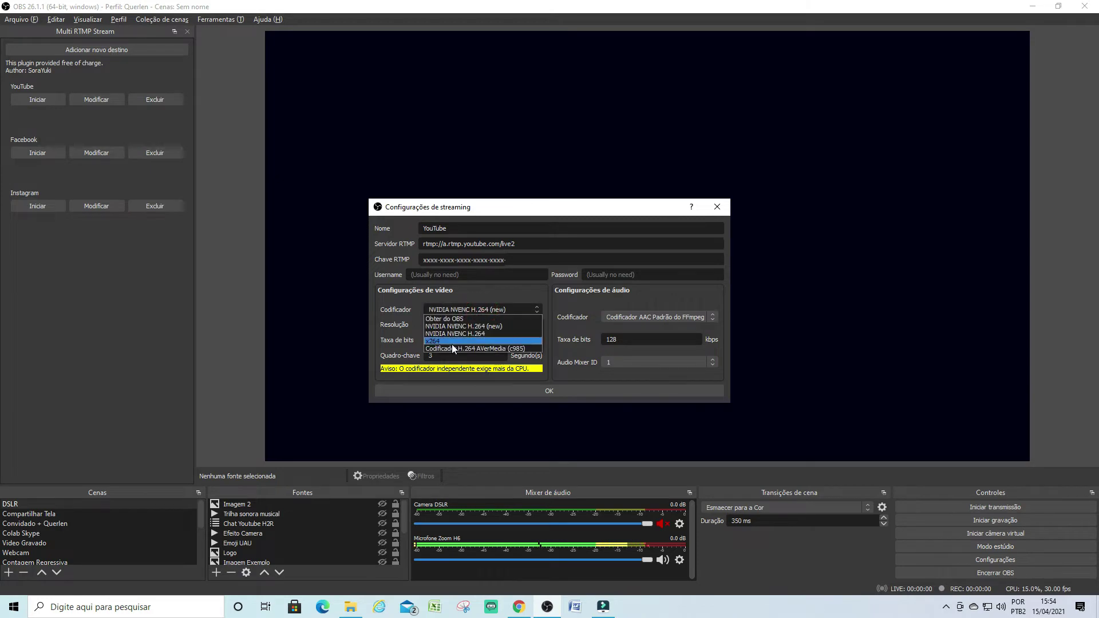
{"action": "left_click", "coordinate": [452, 344]}
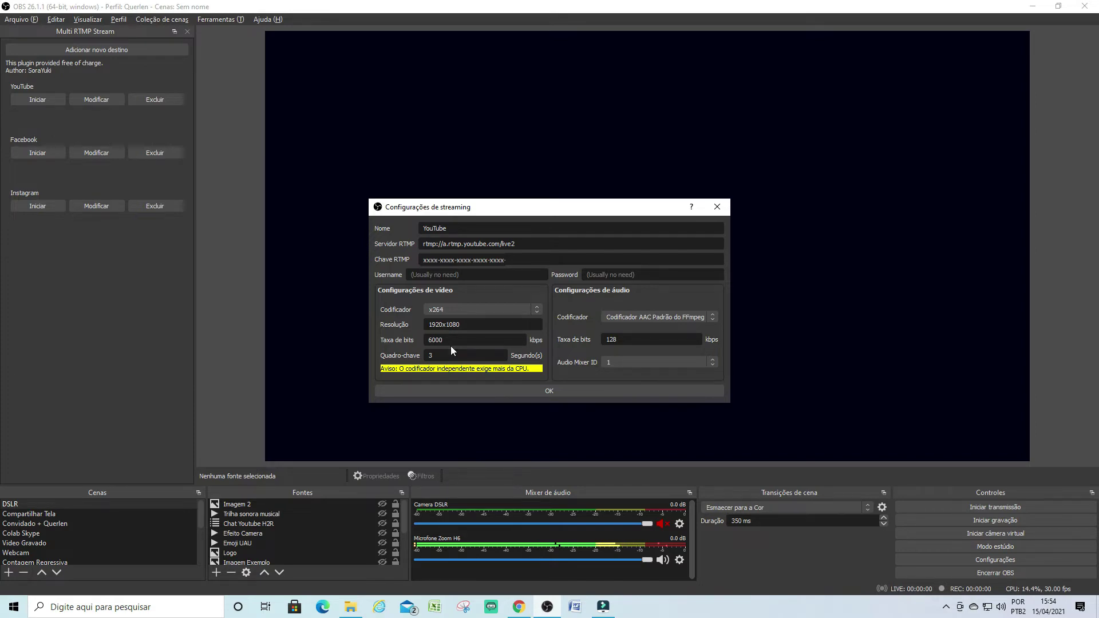
{"action": "left_click", "coordinate": [443, 310]}
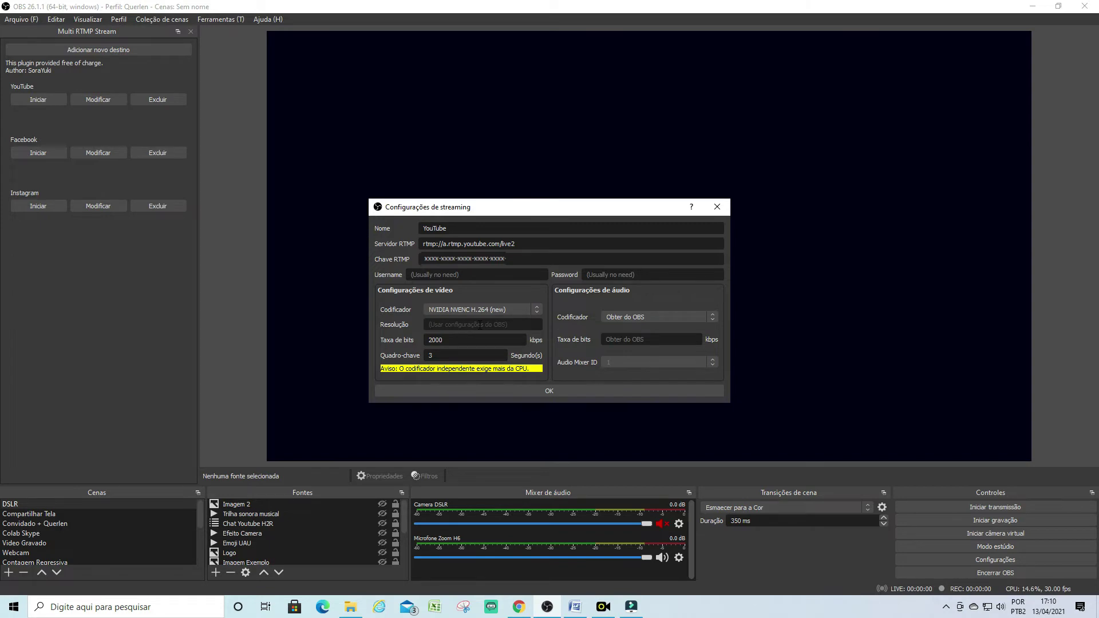
- Set the YouTube destination's resolution to 1920x1080, video bitrate to 6000 kbps and audio encoder to Codificador AAC Padrão do FFmpeg, and save it
{"action": "left_click", "coordinate": [480, 325]}
{"action": "type", "text": "1920x1080"}
{"action": "key", "text": "Tab"}
{"action": "type", "text": "600"}
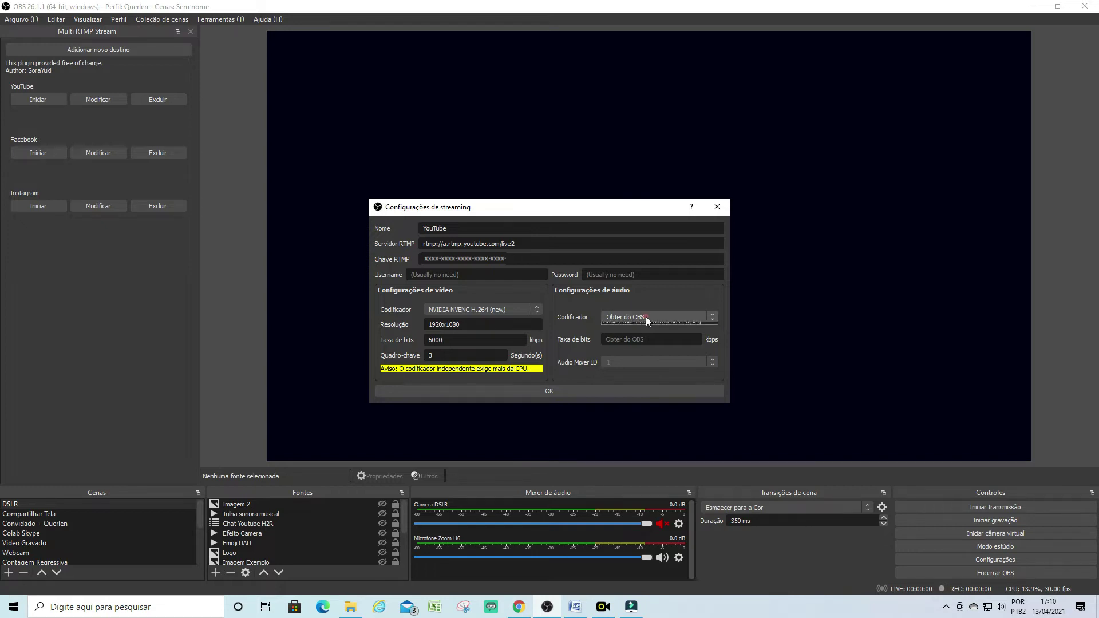
{"action": "left_click", "coordinate": [646, 317]}
{"action": "left_click", "coordinate": [648, 329]}
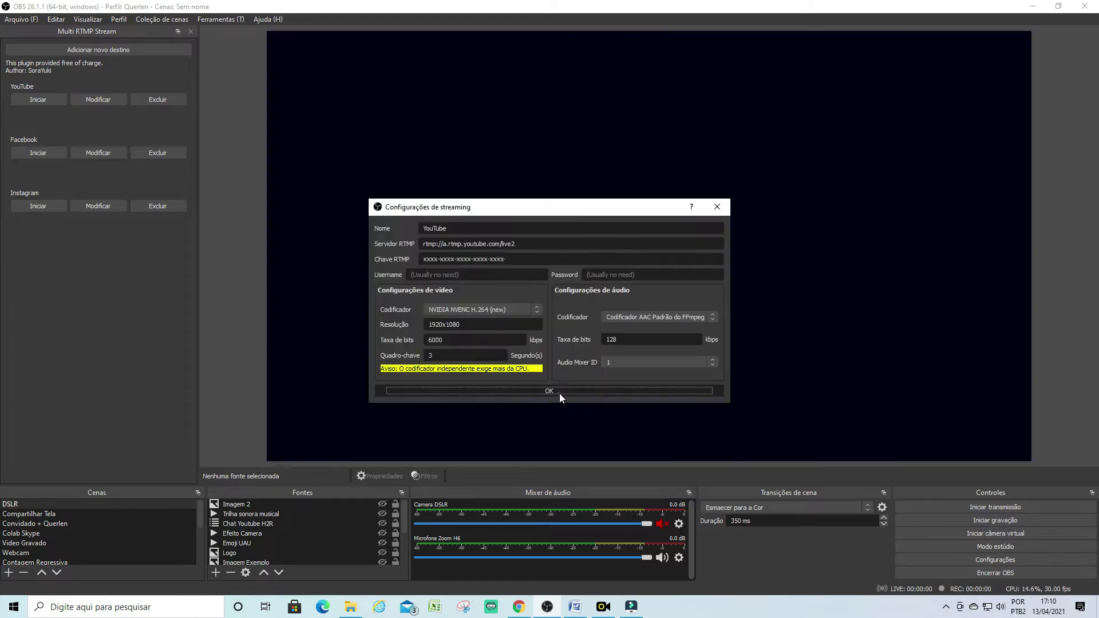
{"action": "left_click", "coordinate": [560, 394]}
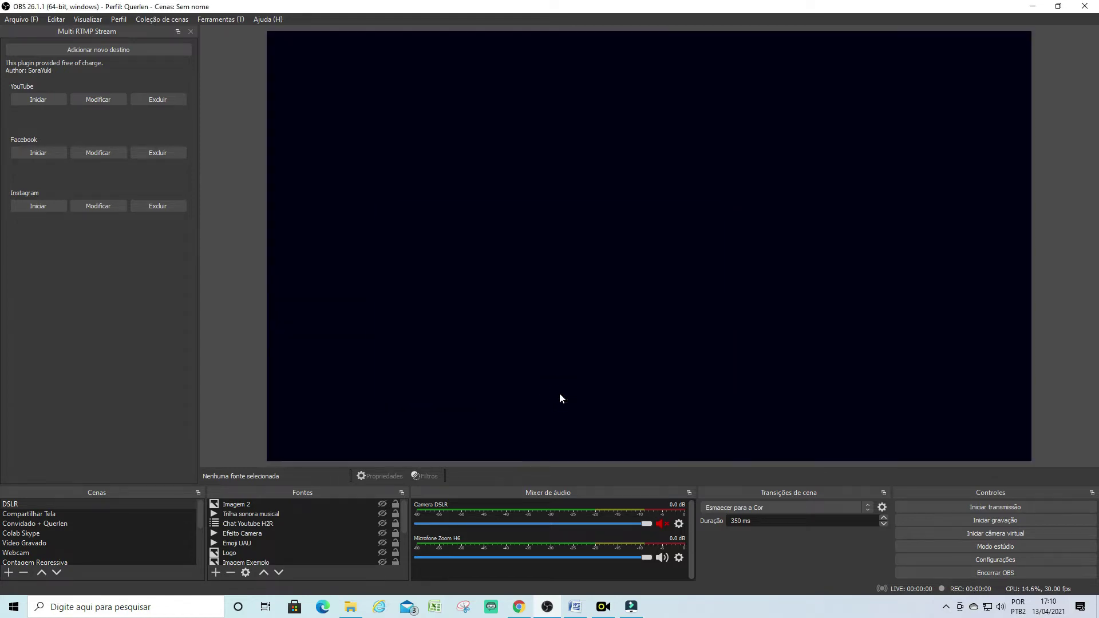
- Open the Facebook destination's settings for editing, switch to Facebook in Chrome and start a live video published on the timeline
{"action": "left_click", "coordinate": [98, 155]}
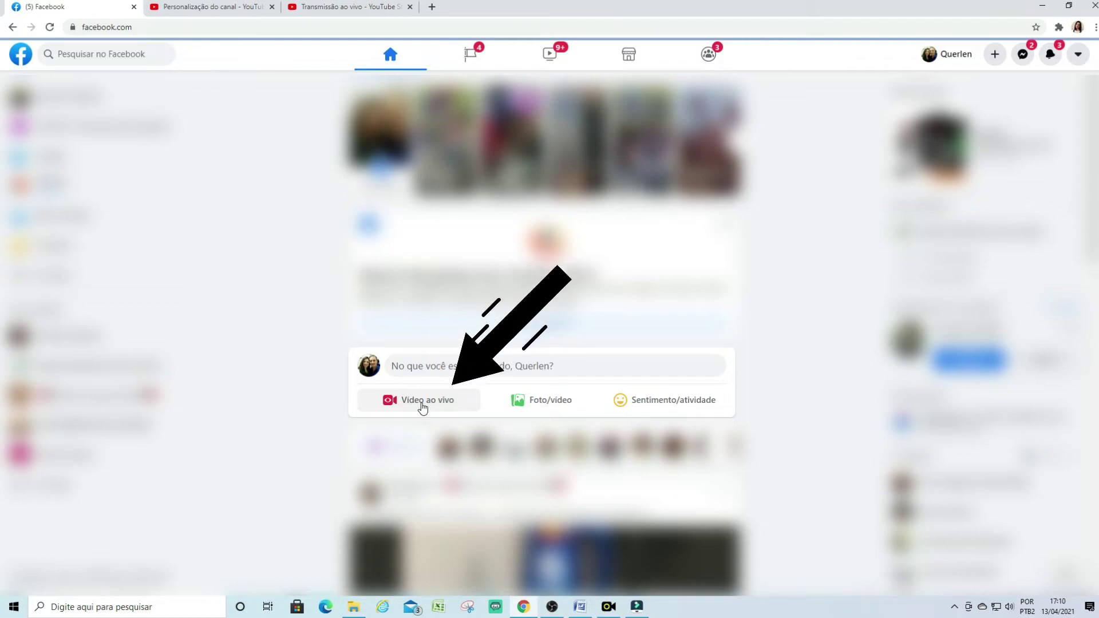
{"action": "left_click", "coordinate": [423, 408]}
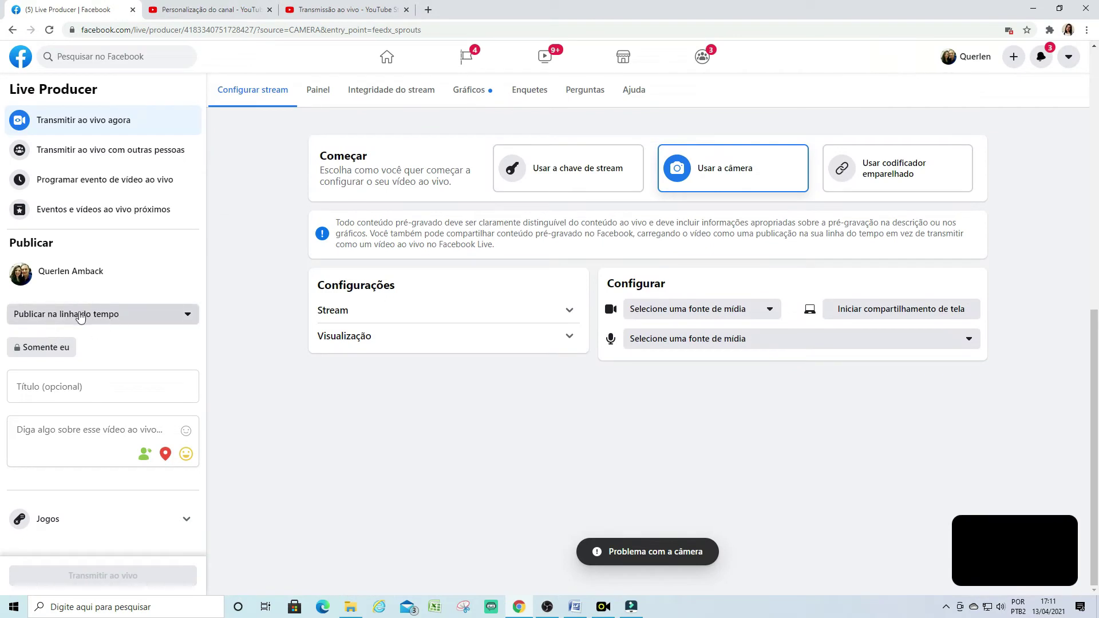
{"action": "left_click", "coordinate": [76, 314]}
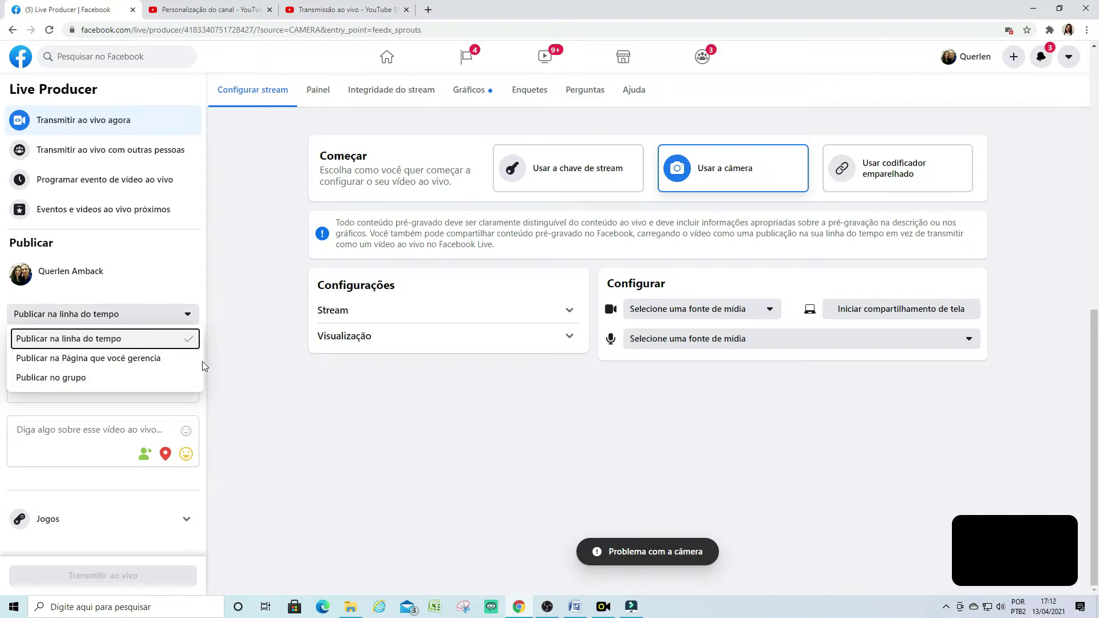
{"action": "left_click", "coordinate": [174, 339]}
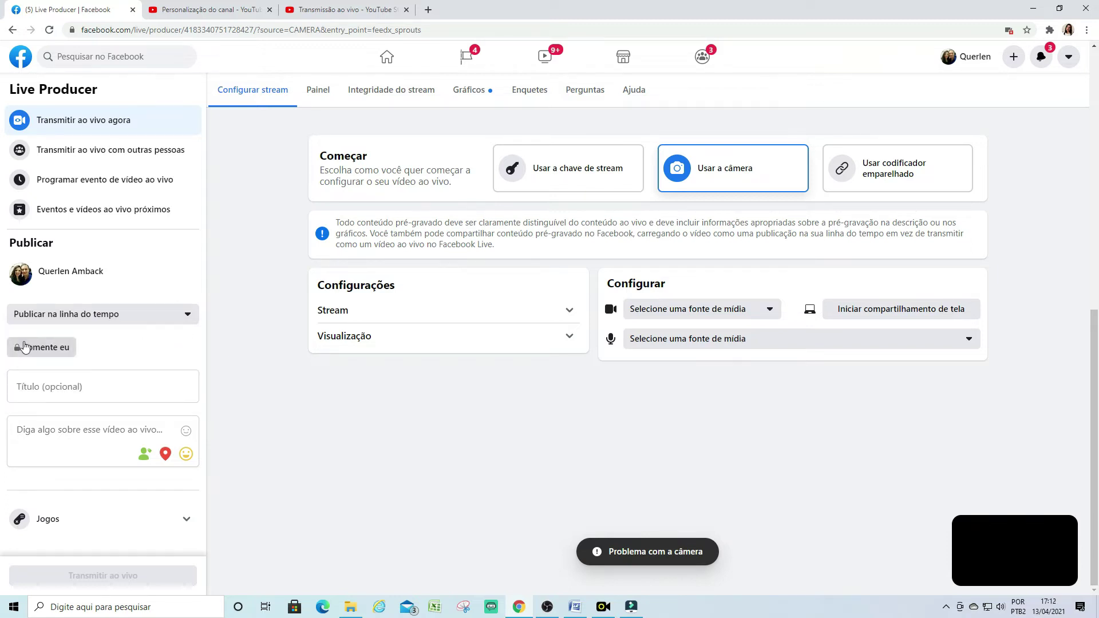
- Set the Facebook live video's audience to Somente eu and enter the title "Live Multiplataforma Youtube"
{"action": "left_click", "coordinate": [44, 349]}
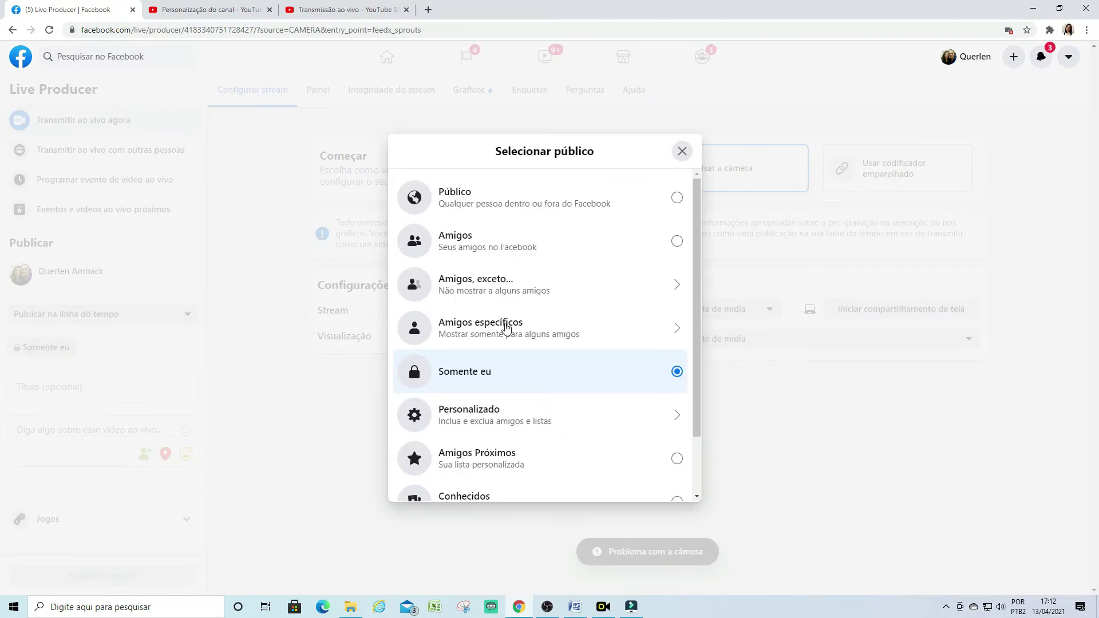
{"action": "left_click", "coordinate": [513, 373]}
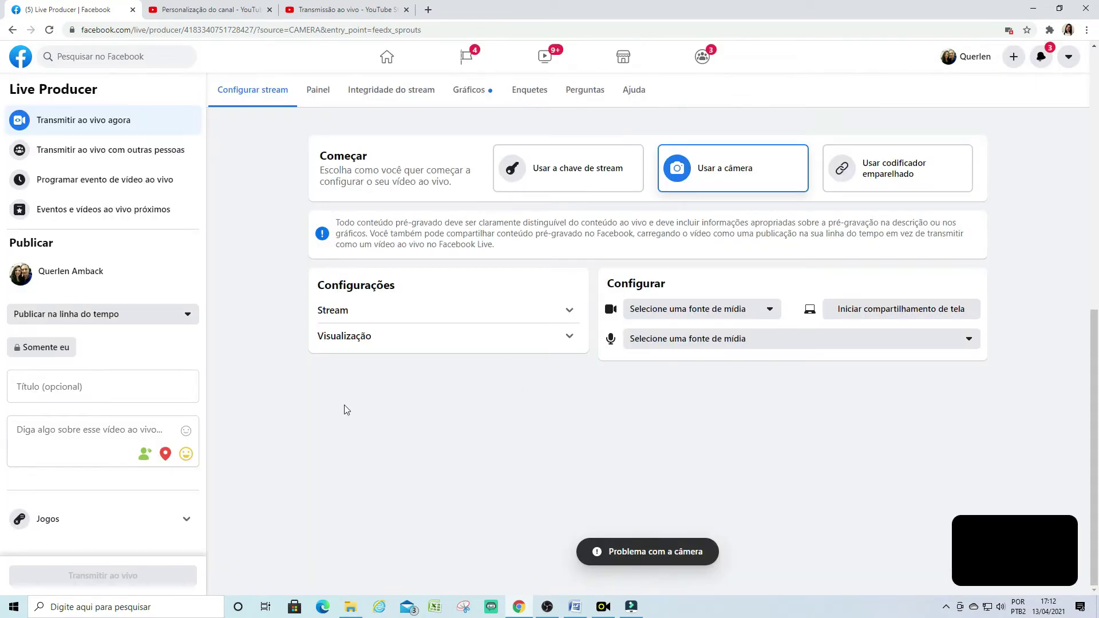
{"action": "left_click", "coordinate": [75, 380]}
{"action": "type", "text": "Live Multiplataforma Youtube"}
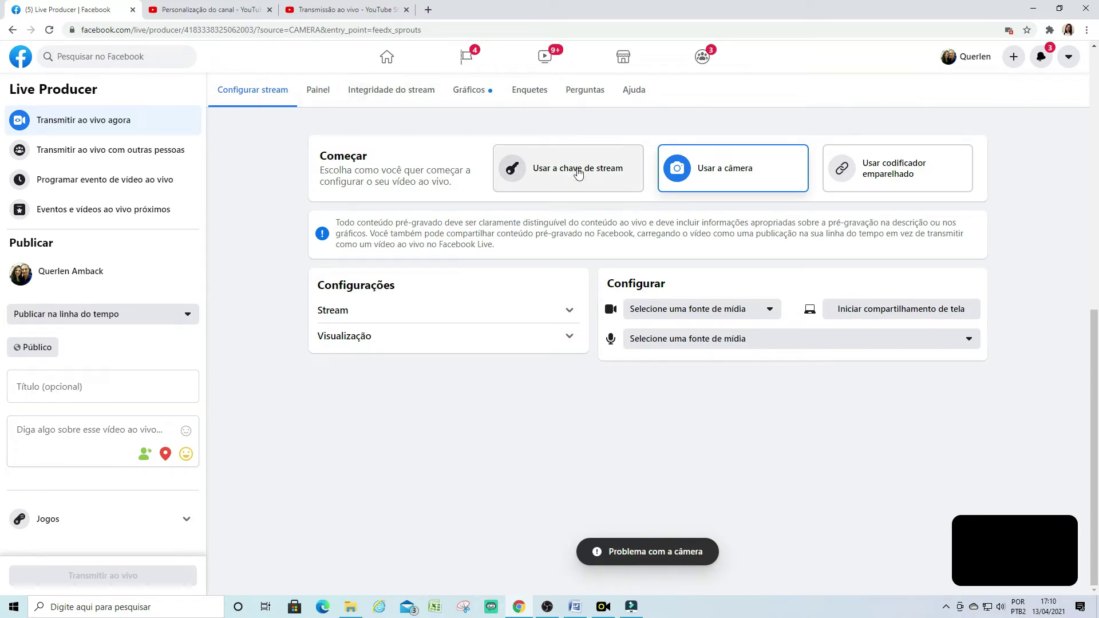
- Choose stream-key broadcasting for the Facebook live video and copy rtmps://live-api-s.facebook.com:443/rtmp/ into the Facebook destination's RTMP server field in OBS
{"action": "left_click", "coordinate": [558, 181]}
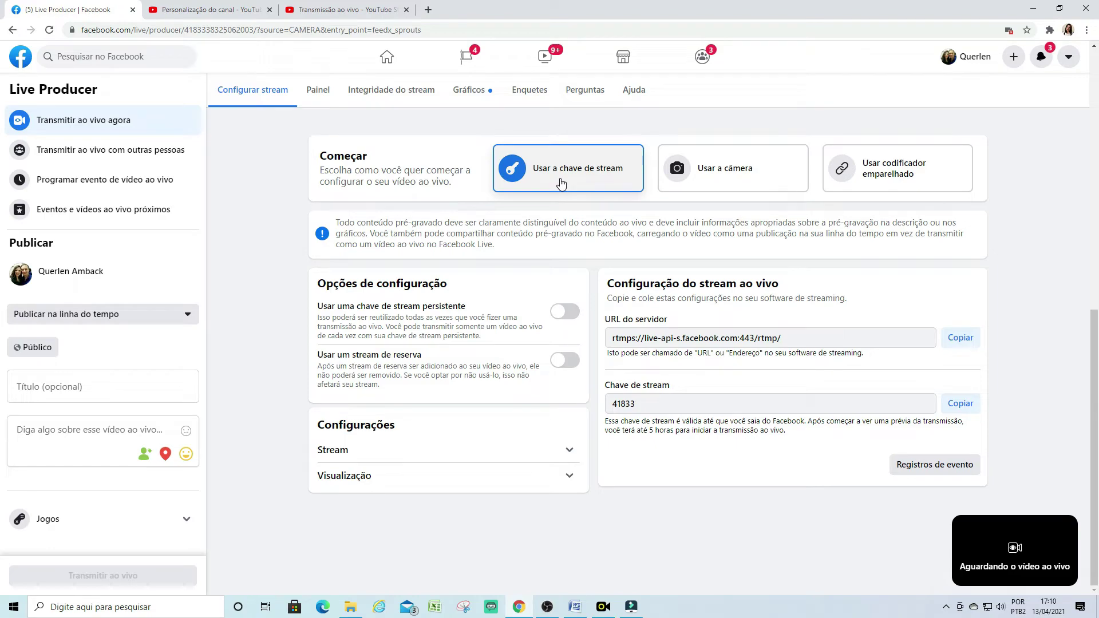
{"action": "left_click", "coordinate": [962, 338]}
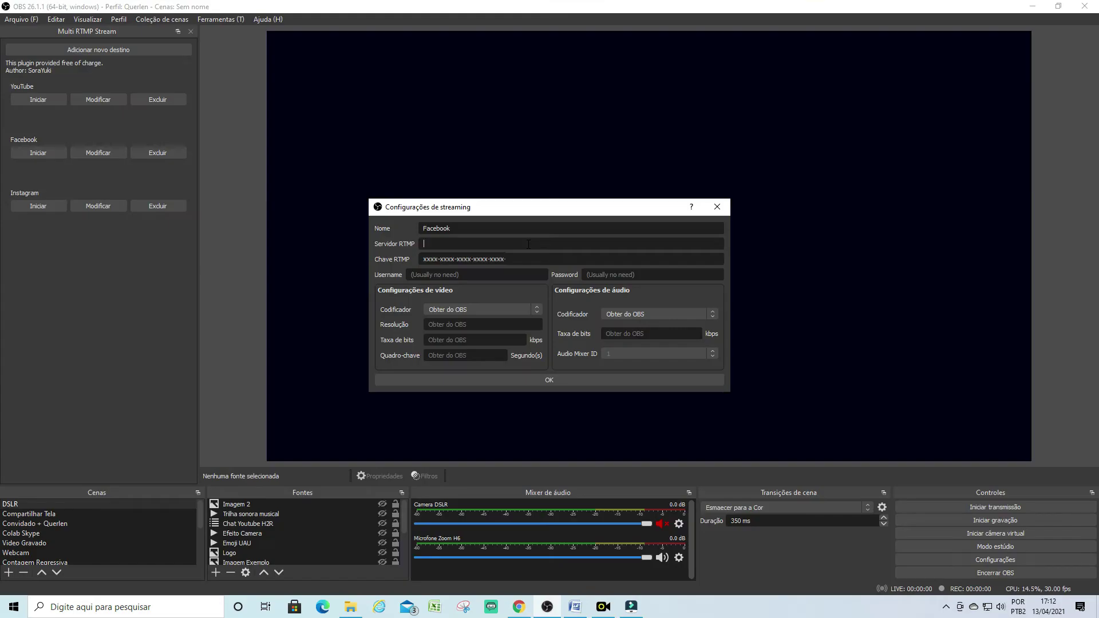
{"action": "type", "text": "rtmps://live-api-s.facebook.com:443/rtmp/"}
- Choose an NVIDIA NVENC H.264 video encoder for the Facebook destination and enter its resolution
{"action": "scroll", "coordinate": [523, 310], "scroll_direction": "down", "scroll_amount": 1}
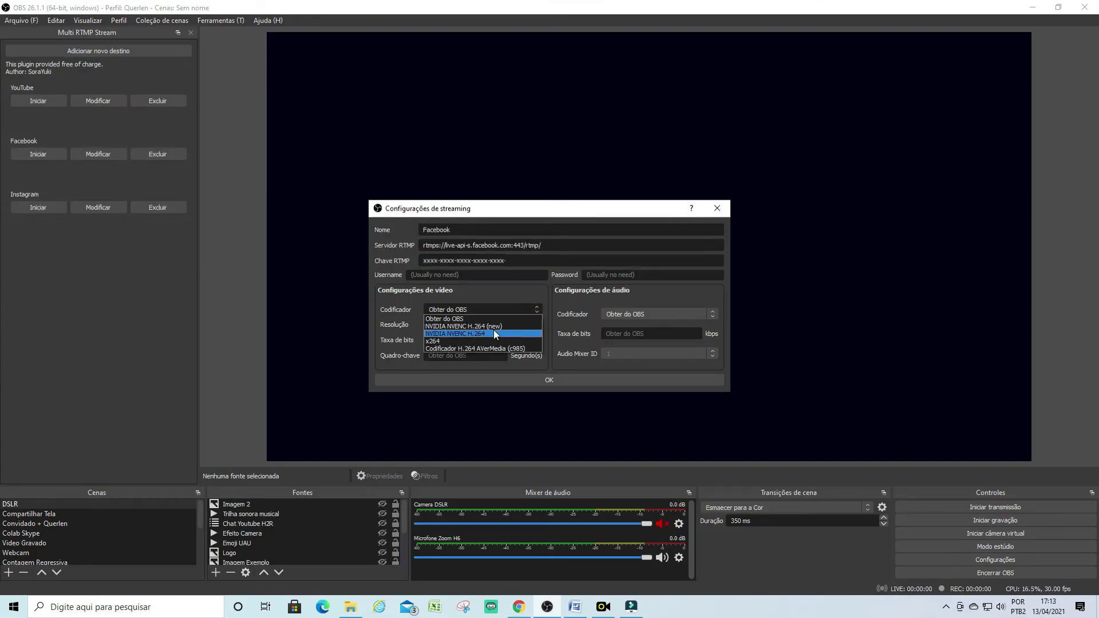
{"action": "left_click", "coordinate": [493, 328]}
{"action": "type", "text": "19"}
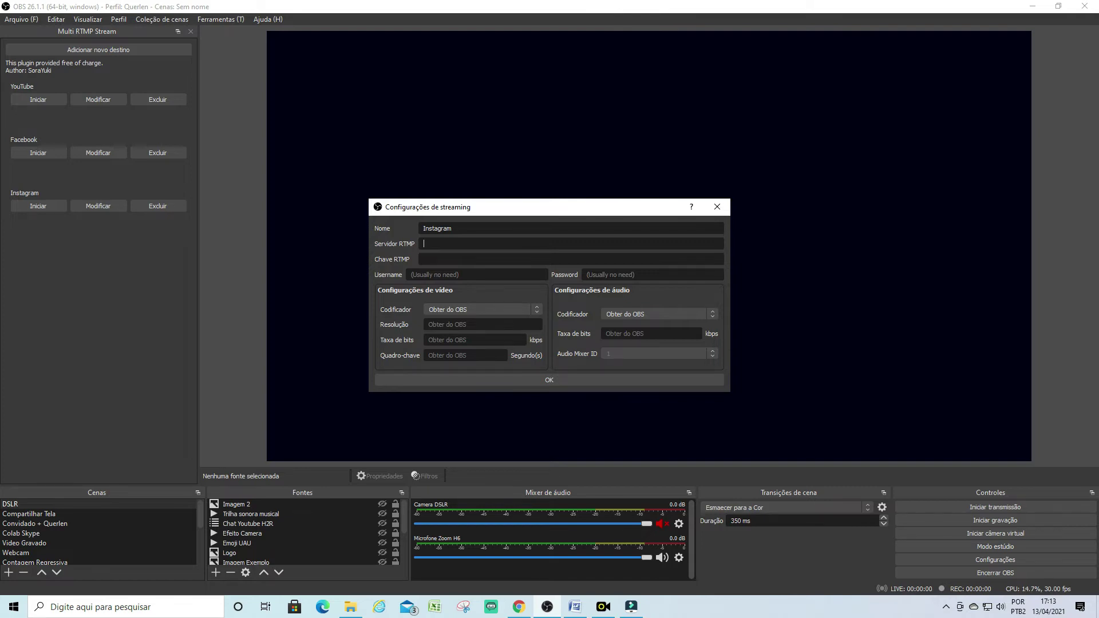
- Fill in the Instagram destination's server rtmps://live-upload.instagram.com:443/rtmp/ and stream key, and set its video to NVIDIA NVENC H.264, 1920x1080, 6000 kbps
{"action": "left_click", "coordinate": [605, 609]}
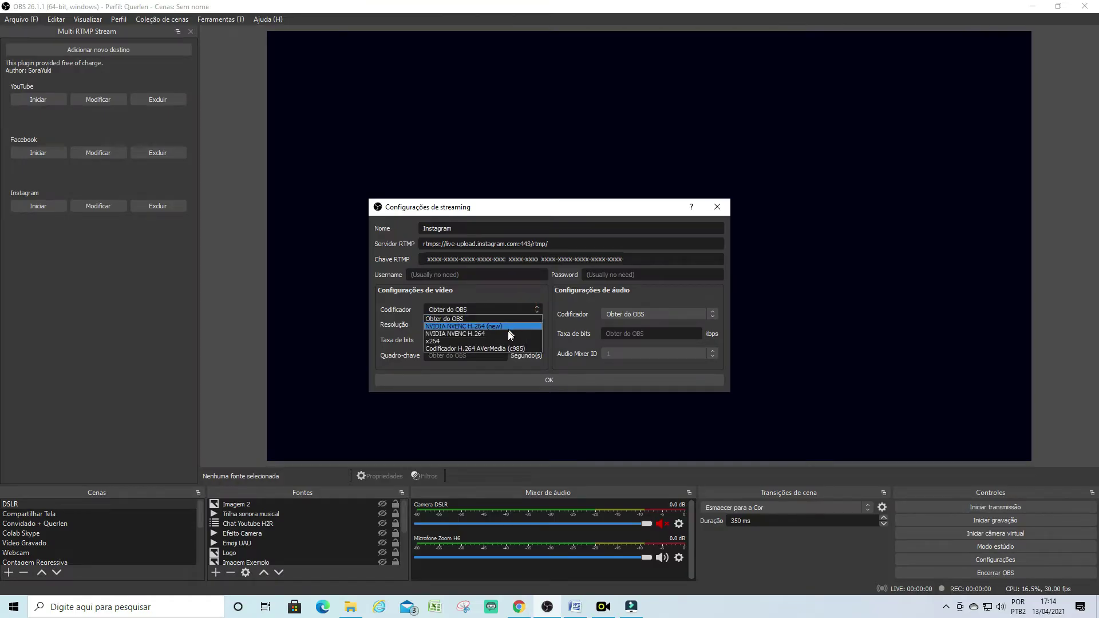
{"action": "left_click", "coordinate": [504, 336]}
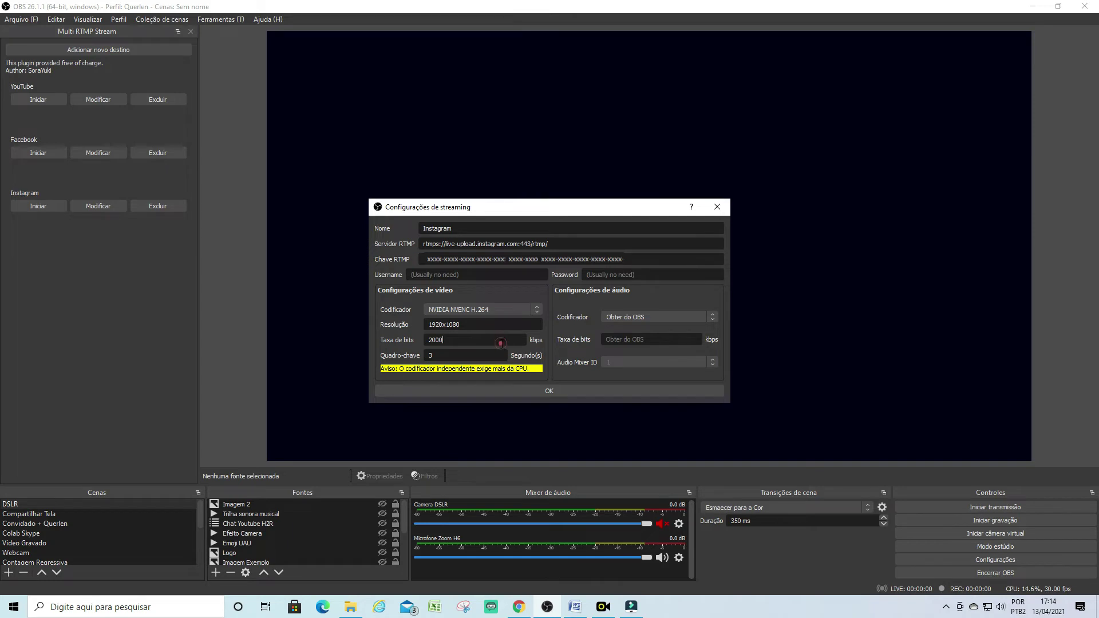
{"action": "double_click", "coordinate": [501, 343]}
- Set the Instagram destination's audio encoder to Codificador AAC Padrão do FFmpeg and save its settings
{"action": "left_click", "coordinate": [674, 315]}
{"action": "left_click", "coordinate": [674, 334]}
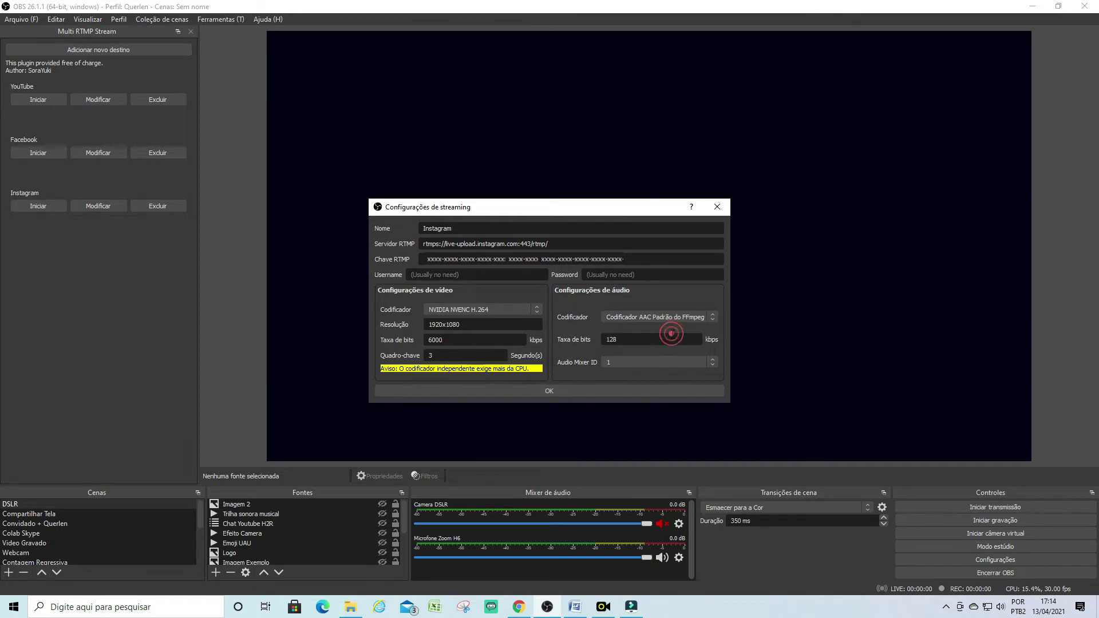
{"action": "left_click", "coordinate": [617, 393]}
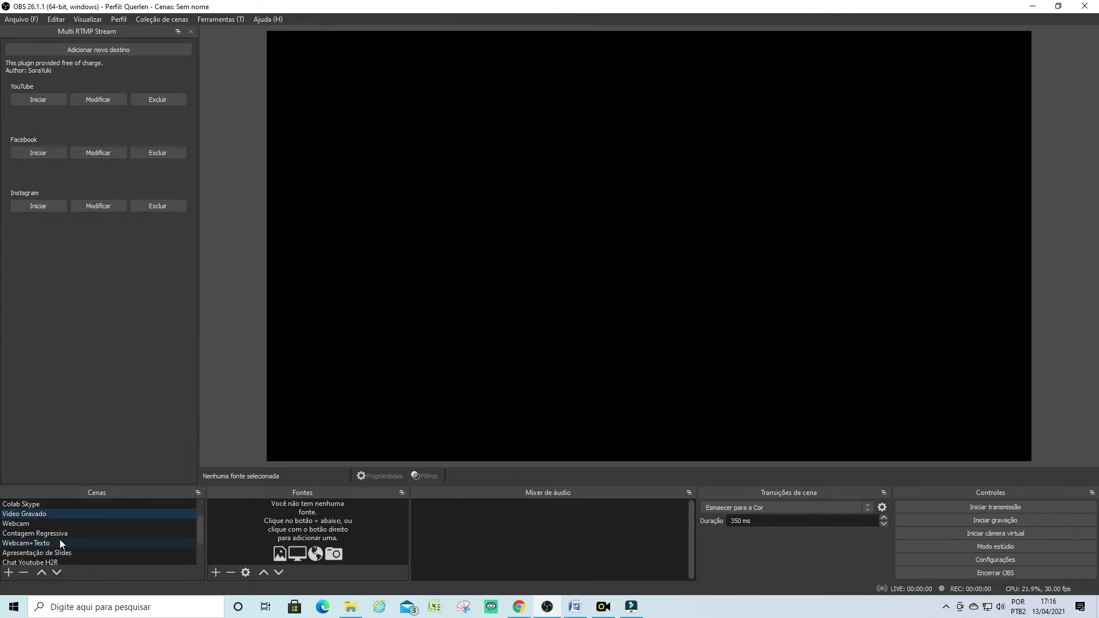
- Switch to the Contagem Regressiva scene and start streaming to the YouTube destination
{"action": "scroll", "coordinate": [61, 534], "scroll_direction": "up", "scroll_amount": 1}
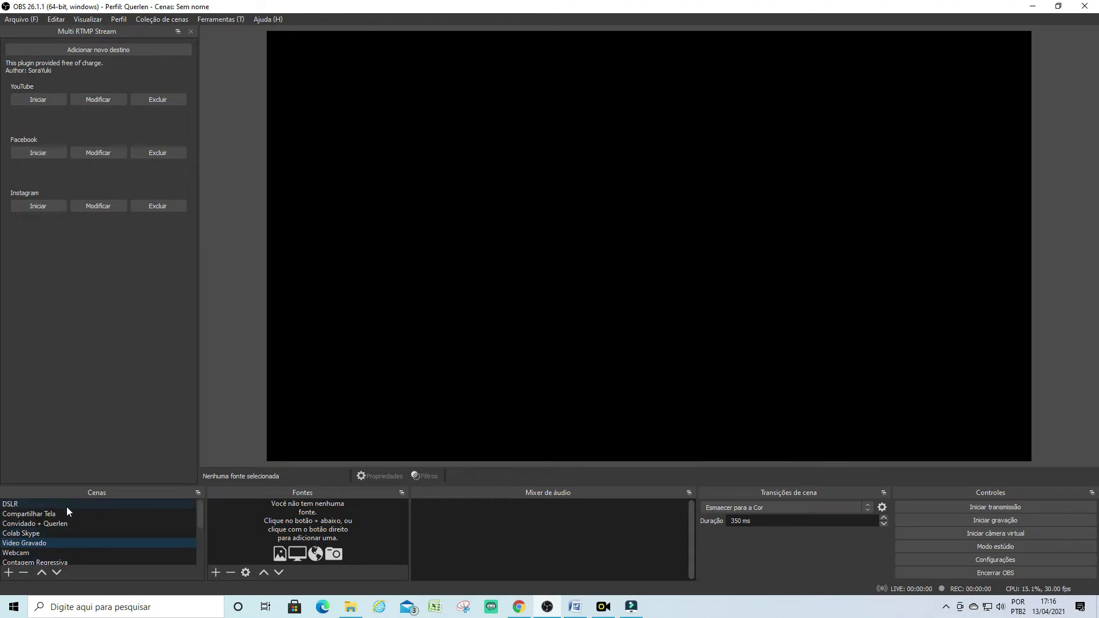
{"action": "left_click", "coordinate": [66, 505]}
{"action": "scroll", "coordinate": [68, 534], "scroll_direction": "down", "scroll_amount": 3}
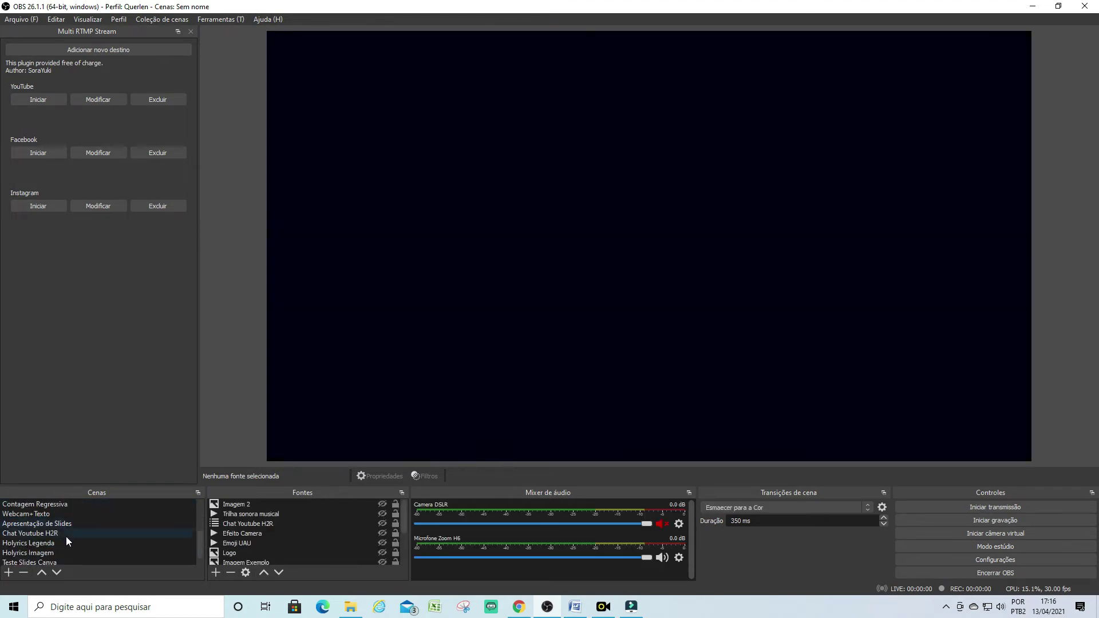
{"action": "left_click", "coordinate": [71, 507]}
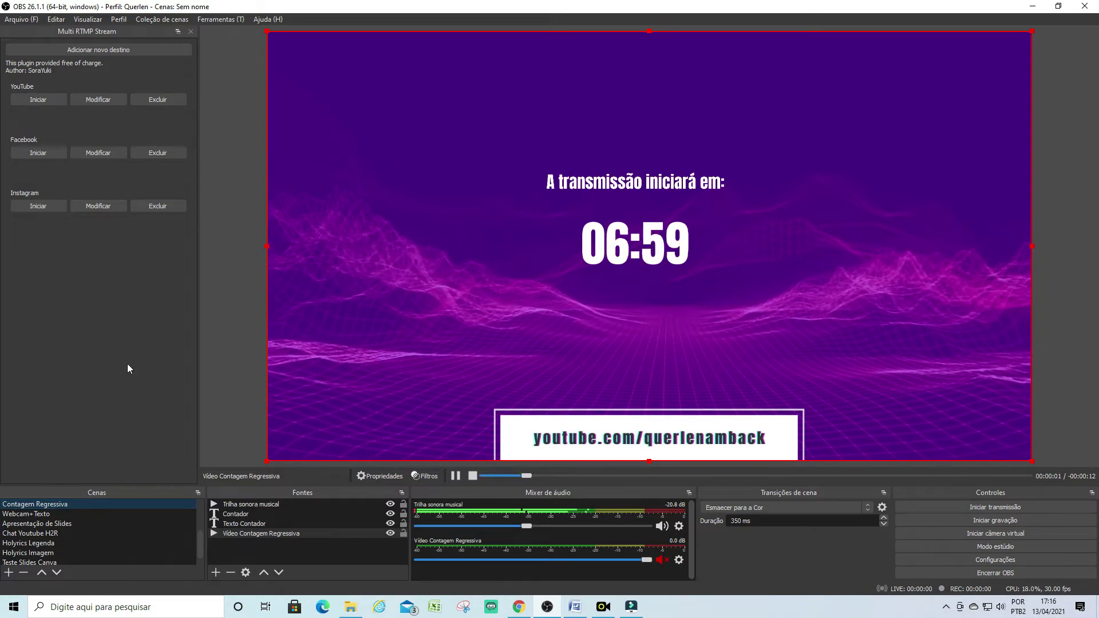
{"action": "left_click", "coordinate": [53, 98]}
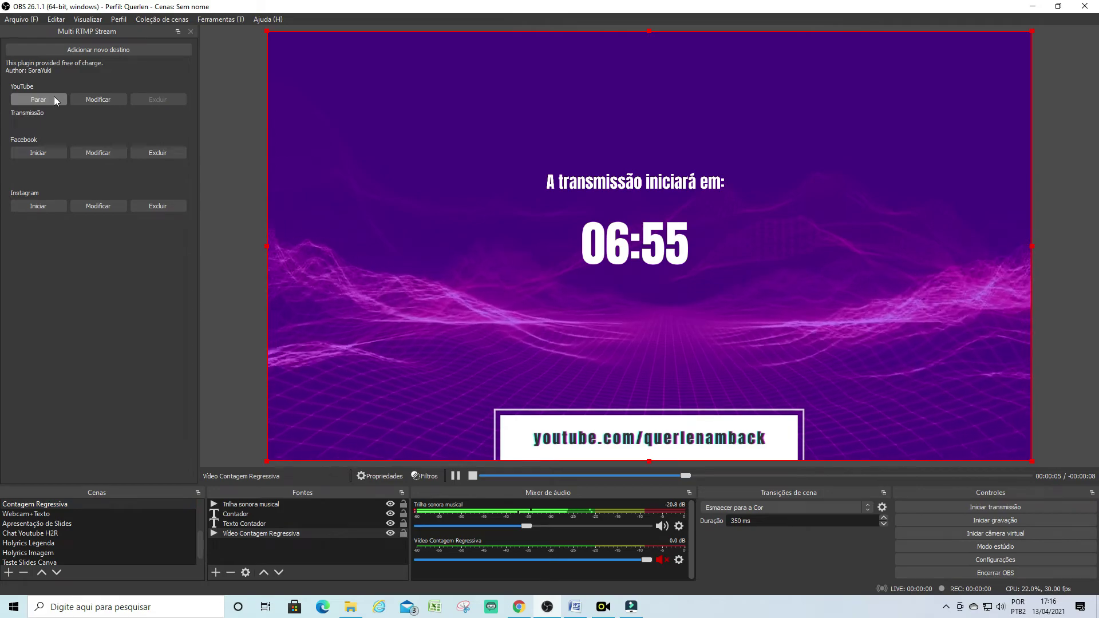
- Switch to Task Manager and examine the GPU and Ethernet load while the YouTube stream is running
{"action": "key", "text": "alt+Tab"}
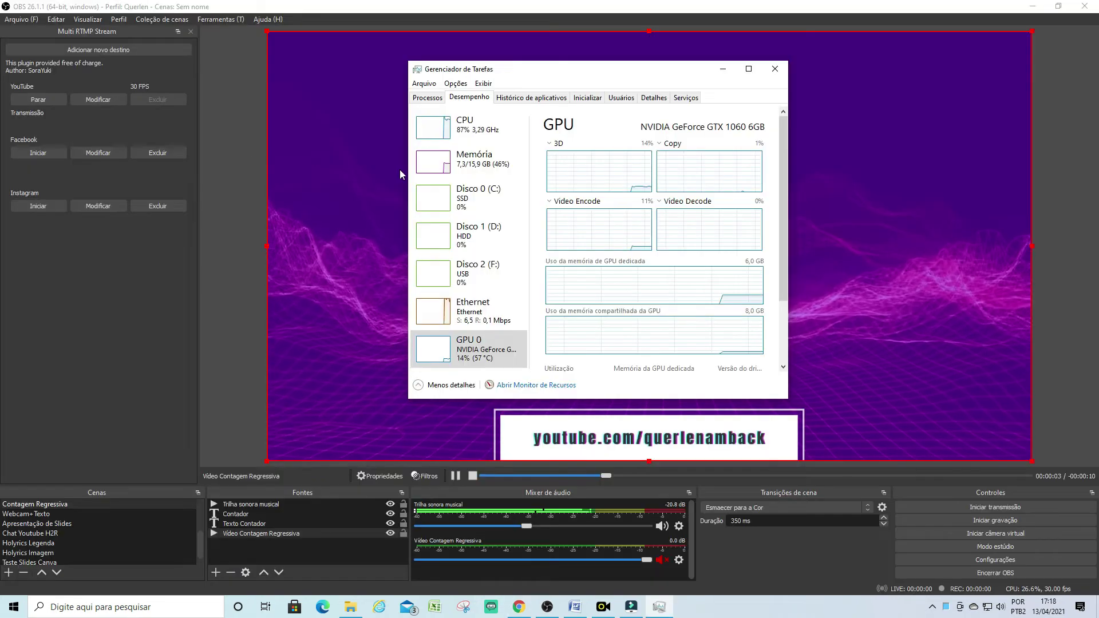
{"action": "left_click", "coordinate": [477, 360]}
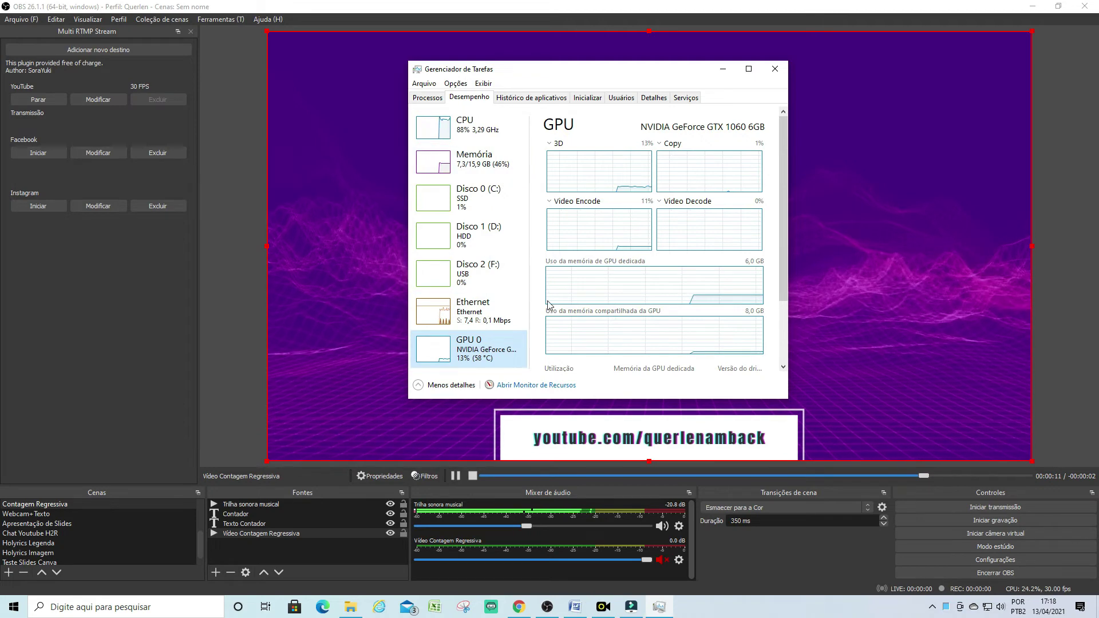
{"action": "left_click", "coordinate": [500, 319]}
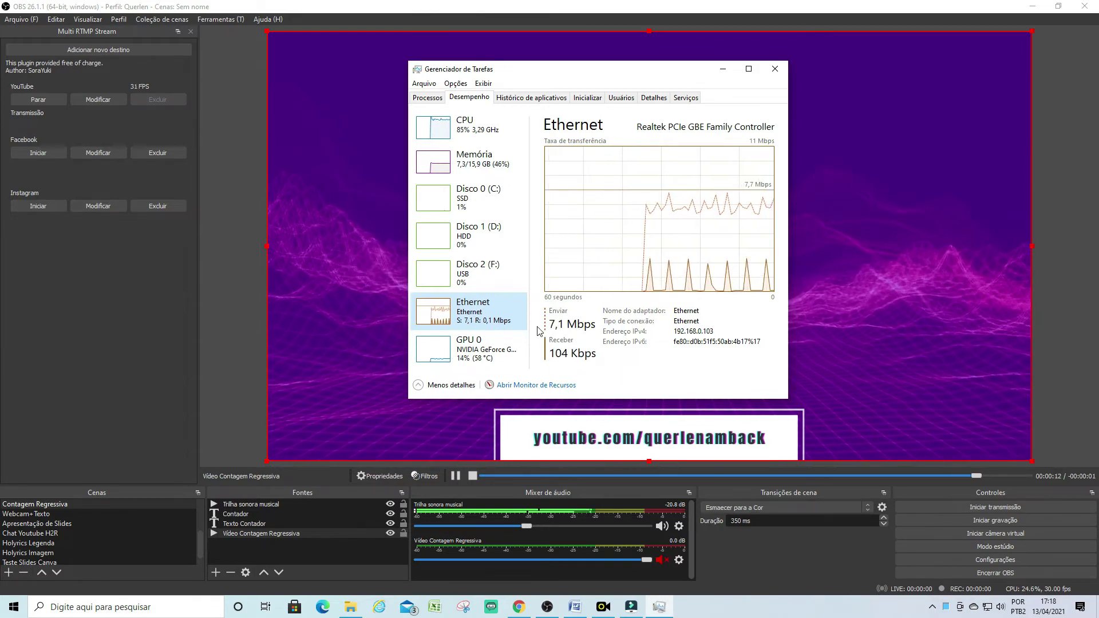
- Start streaming to the Facebook destination in OBS alongside the YouTube stream
{"action": "left_click", "coordinate": [55, 152]}
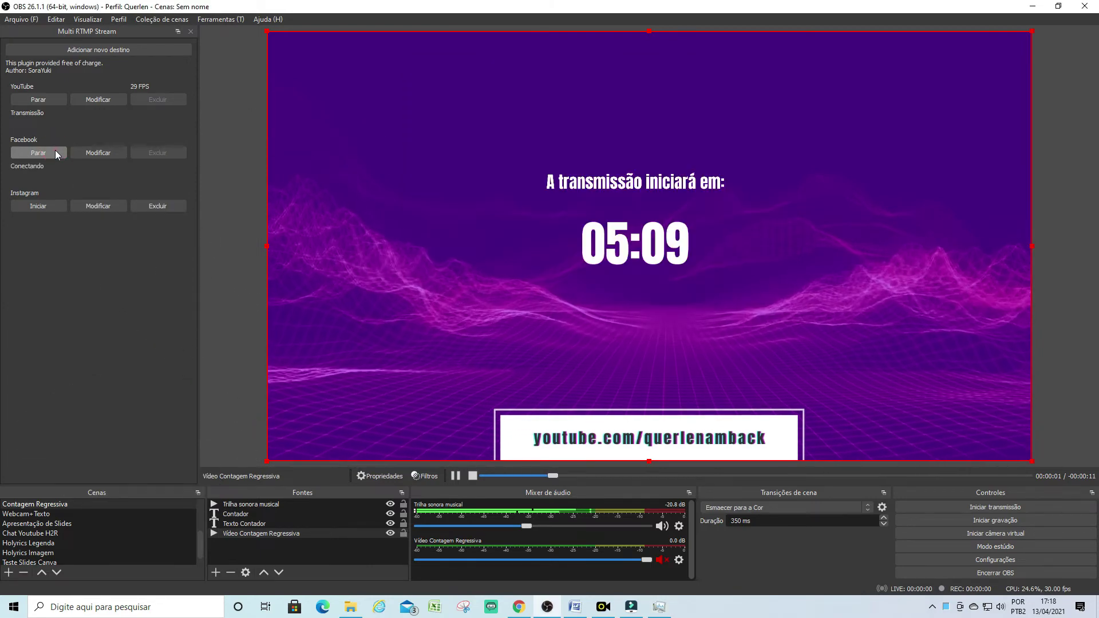
- Switch to Facebook Live Producer in Chrome, check the incoming stream preview and go live with the Live Multiplataforma no OBS video
{"action": "key", "text": "alt+Tab"}
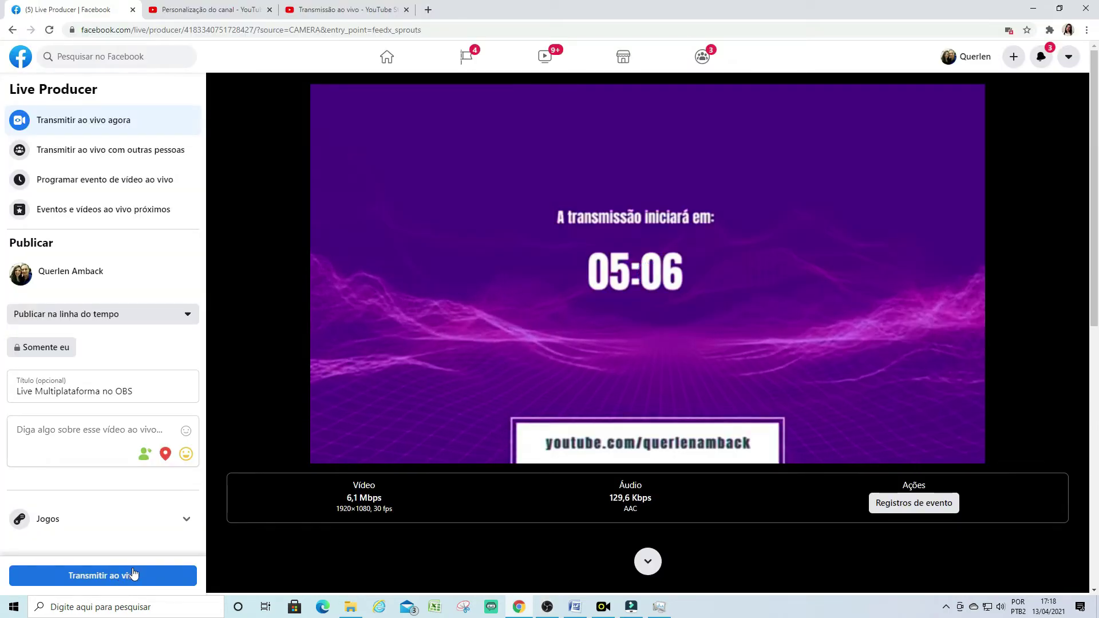
{"action": "left_click", "coordinate": [648, 561]}
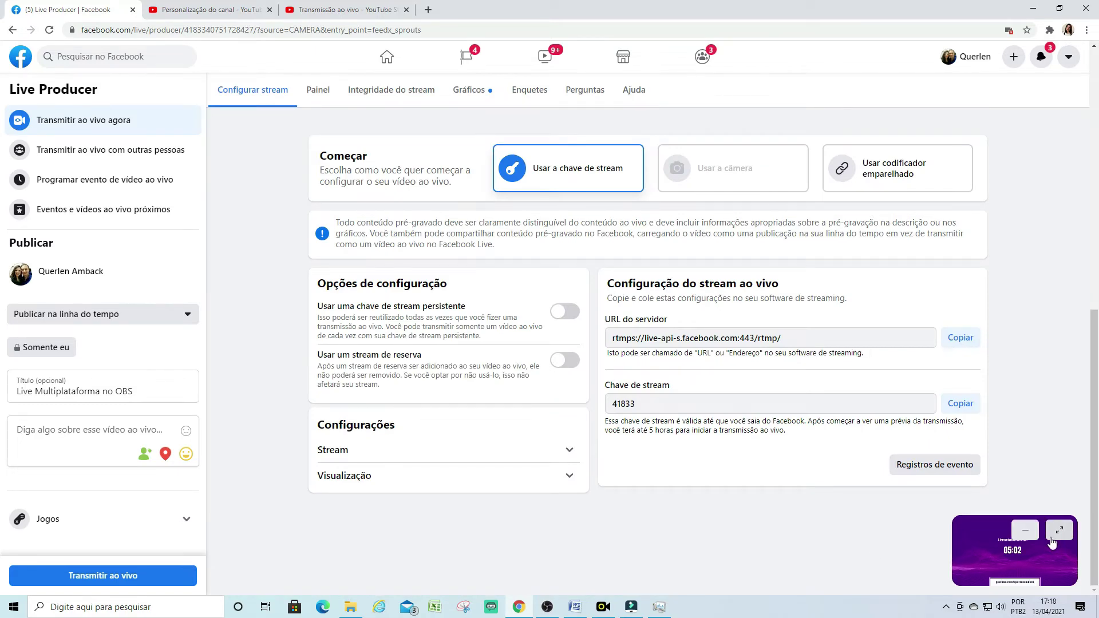
{"action": "left_click", "coordinate": [1053, 540]}
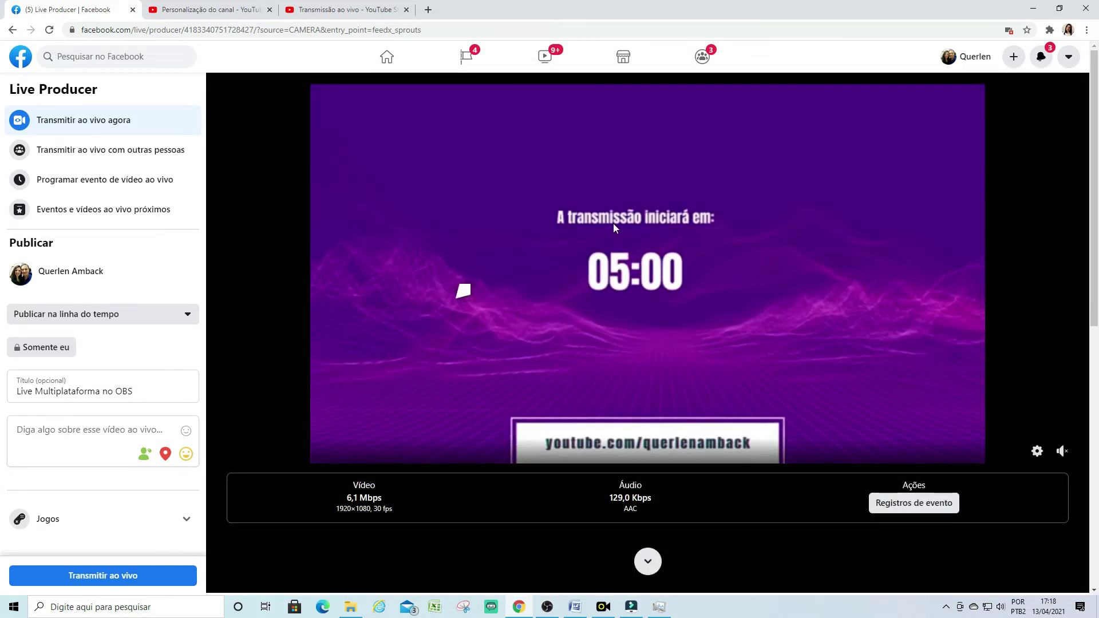
{"action": "left_click", "coordinate": [156, 576]}
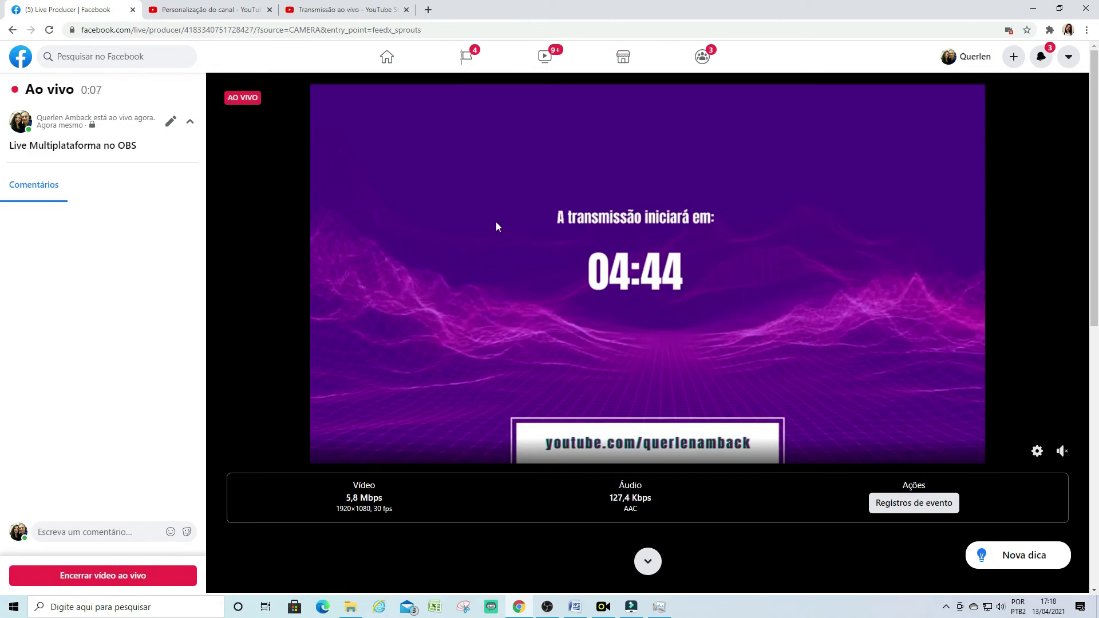
- Return to OBS and open Task Manager to examine the Ethernet, GPU and CPU load with the YouTube and Facebook streams running
{"action": "key", "text": "alt+Tab"}
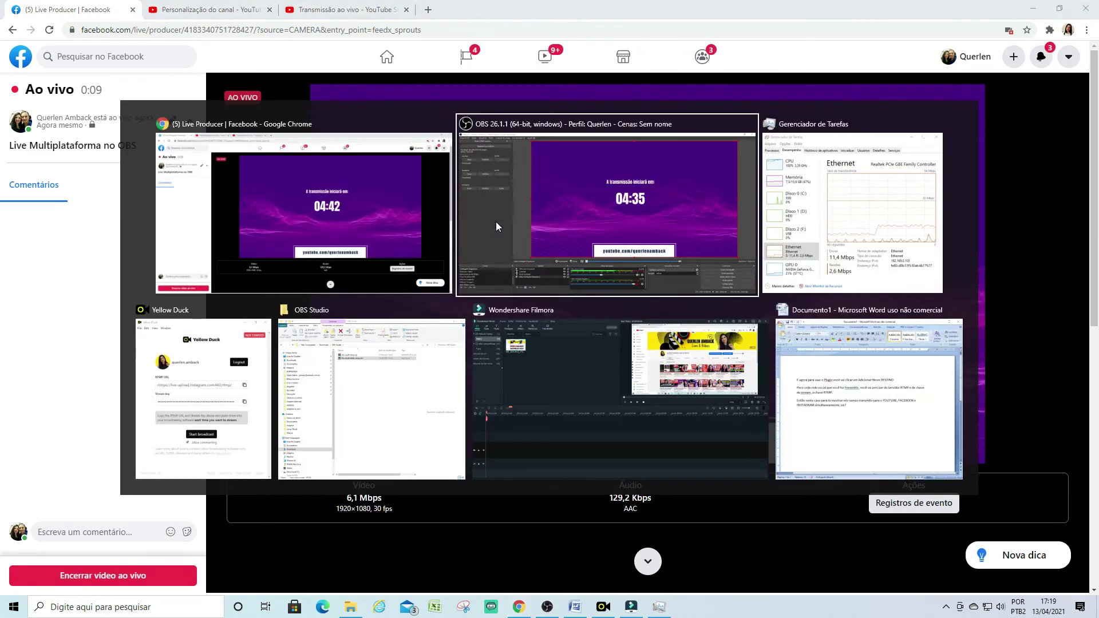
{"action": "key", "text": "Tab"}
{"action": "key", "text": "Tab"}
{"action": "key", "text": "Tab"}
{"action": "key", "text": "Tab"}
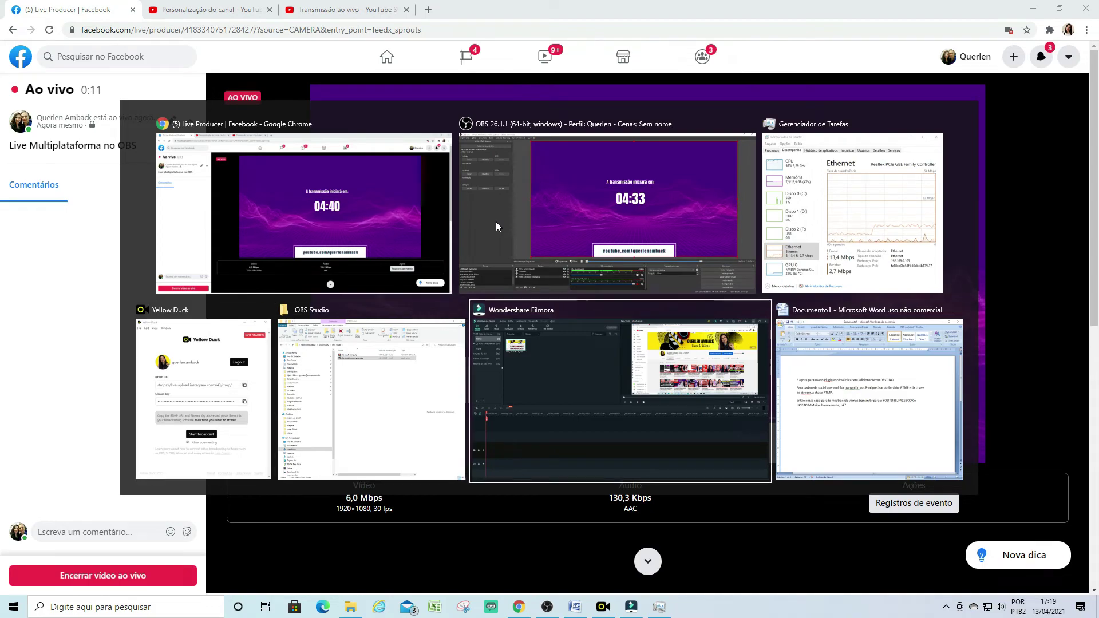
{"action": "key", "text": "Tab"}
{"action": "key", "text": "Tab"}
{"action": "key", "text": "Tab"}
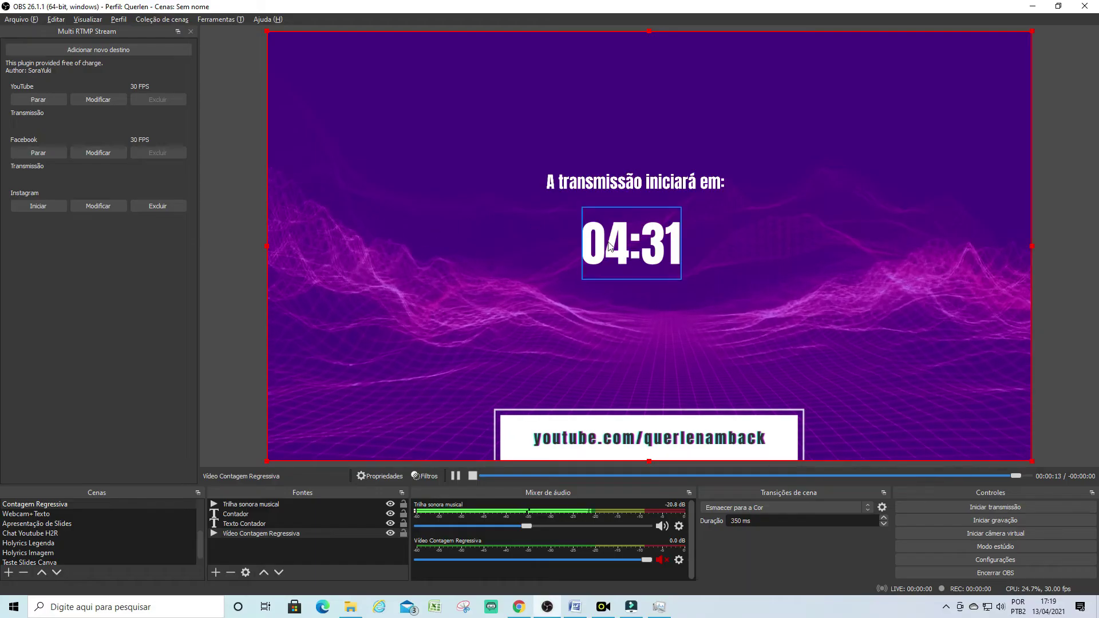
{"action": "left_click", "coordinate": [659, 608]}
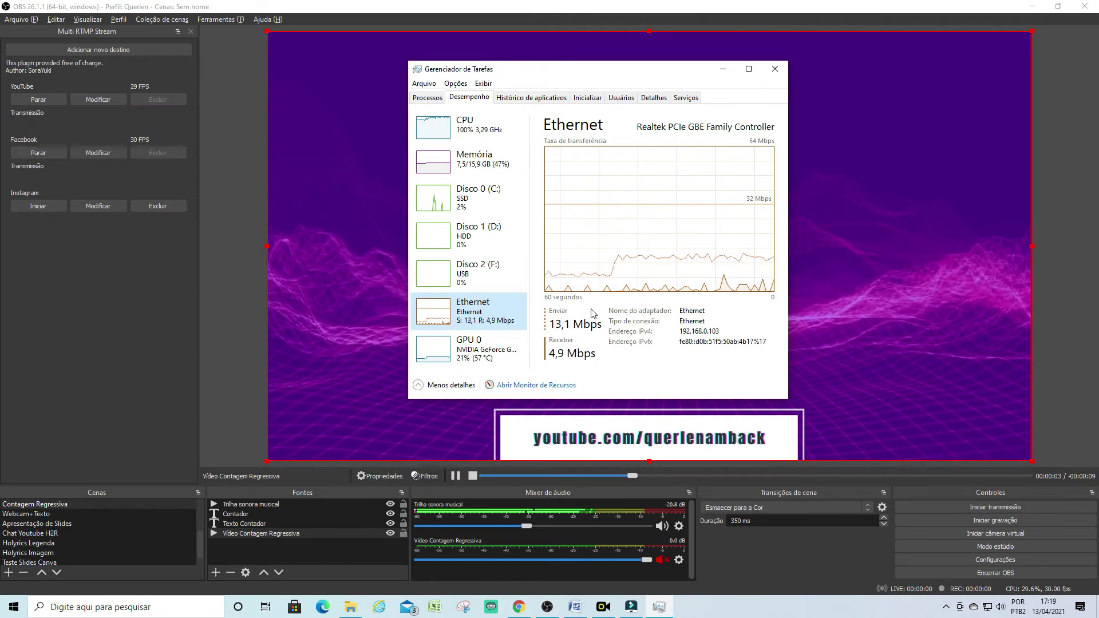
{"action": "left_click", "coordinate": [488, 348]}
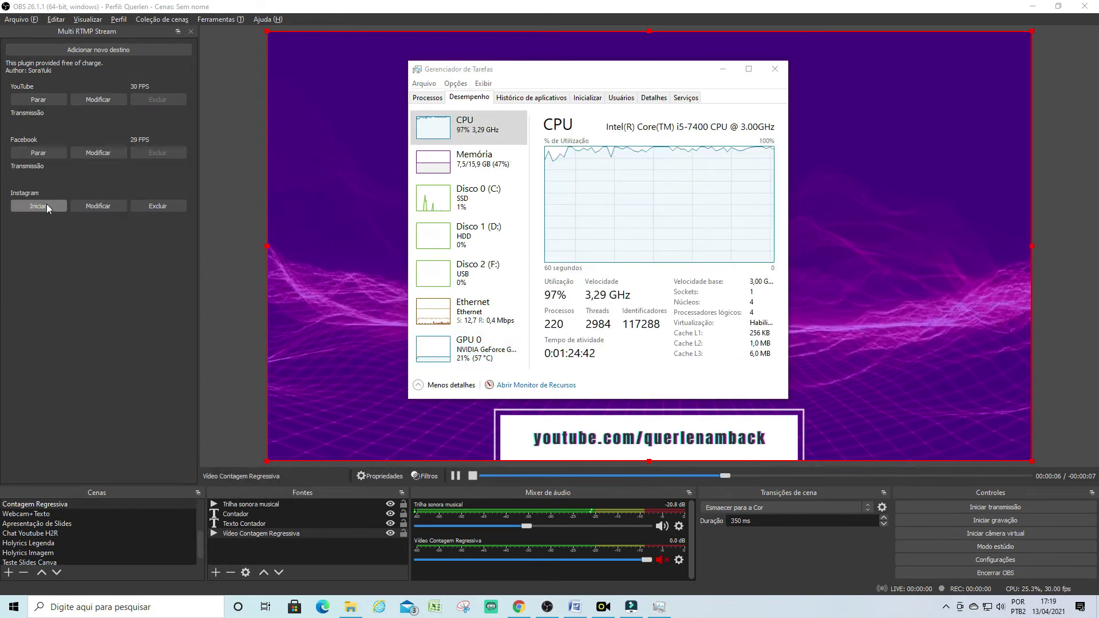
- Start streaming to the Instagram destination in OBS and start its broadcast in Yellow Duck with commenting allowed
{"action": "left_click", "coordinate": [46, 204]}
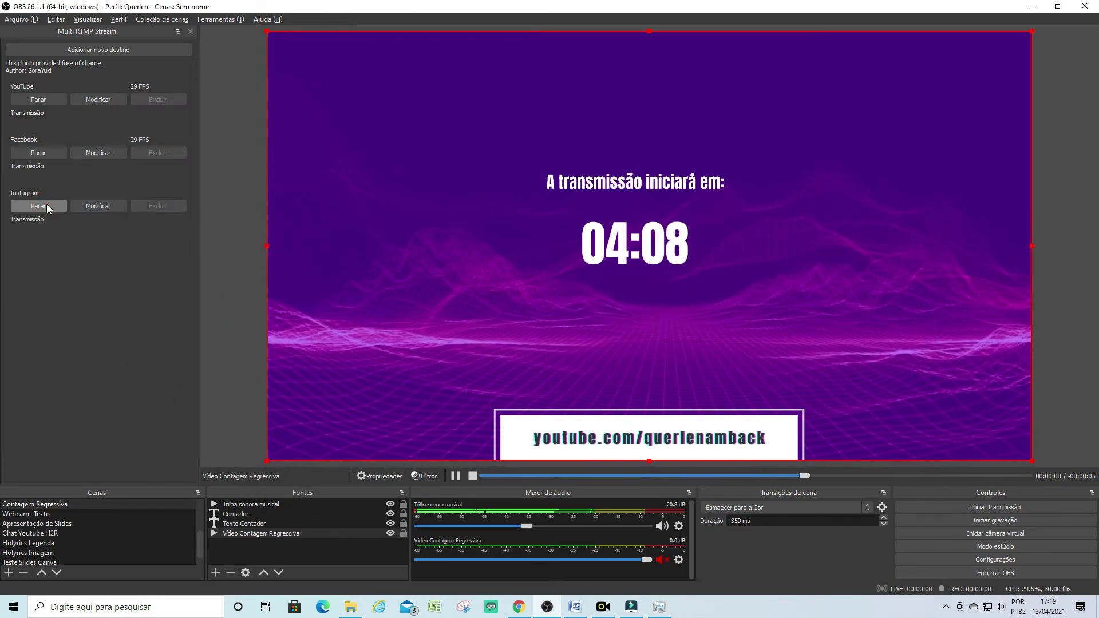
{"action": "left_click", "coordinate": [613, 609]}
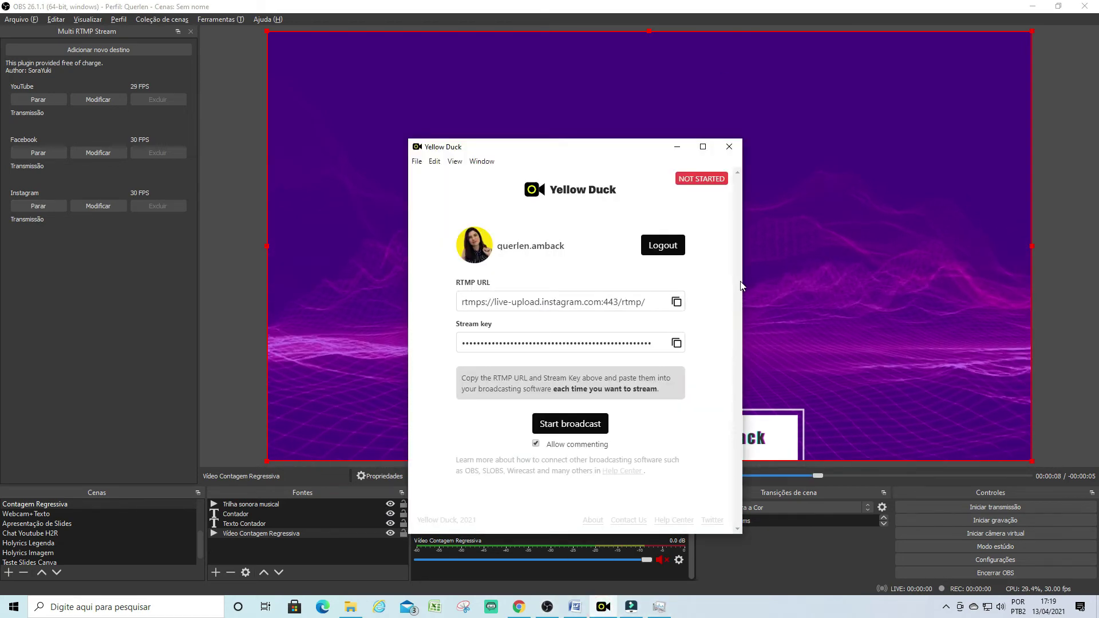
{"action": "left_click", "coordinate": [565, 432]}
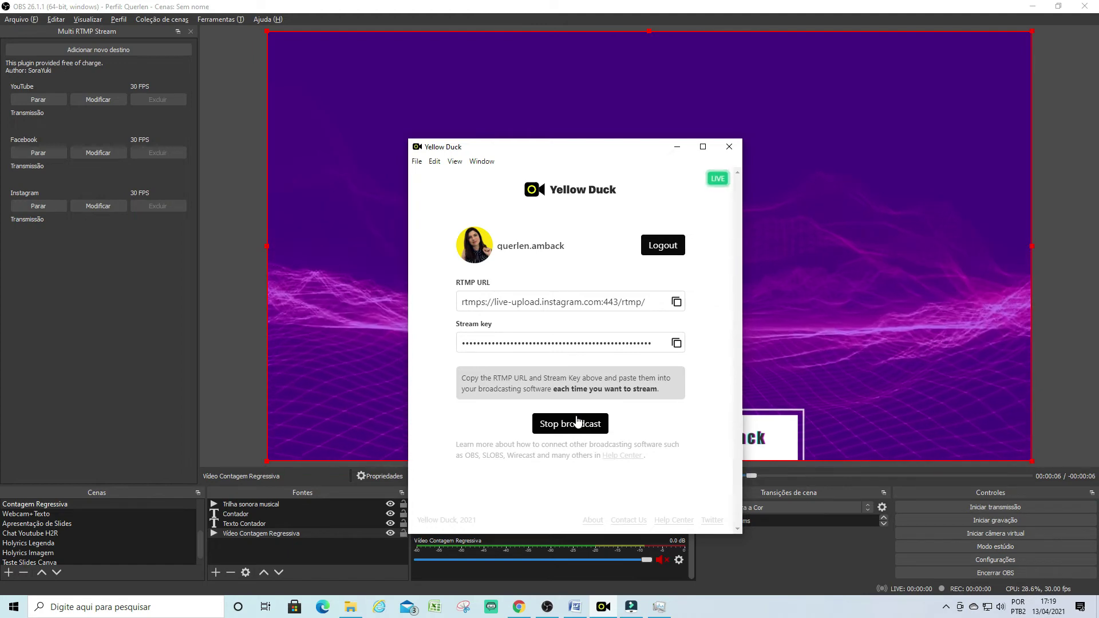
- Switch to Task Manager and examine the GPU, Ethernet, CPU and per-process load with all three streams running
{"action": "left_click", "coordinate": [659, 608]}
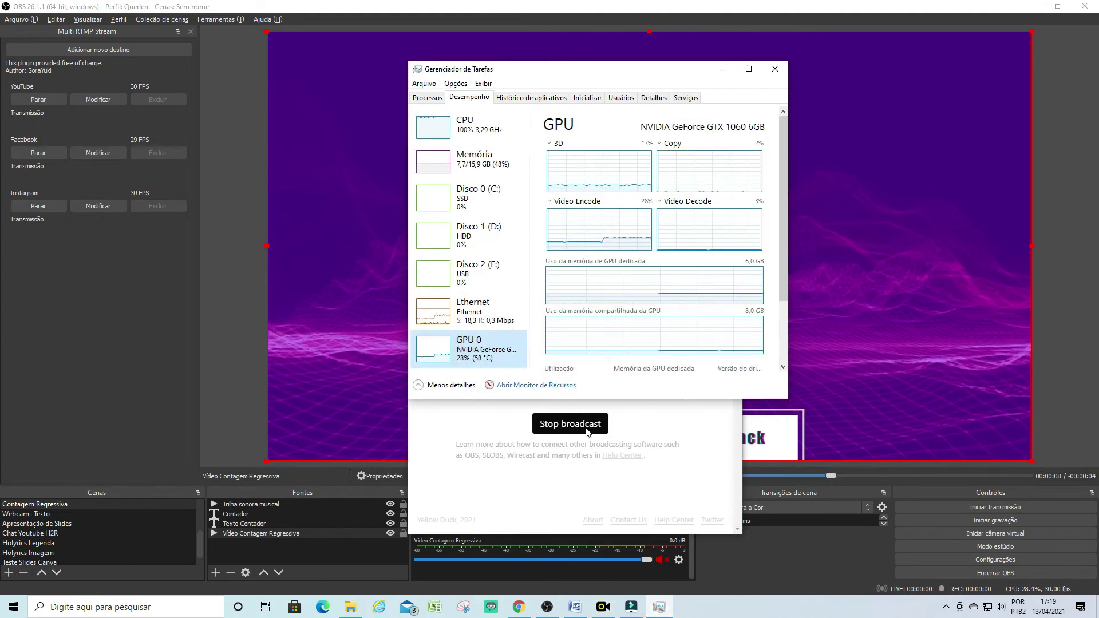
{"action": "left_click", "coordinate": [473, 311]}
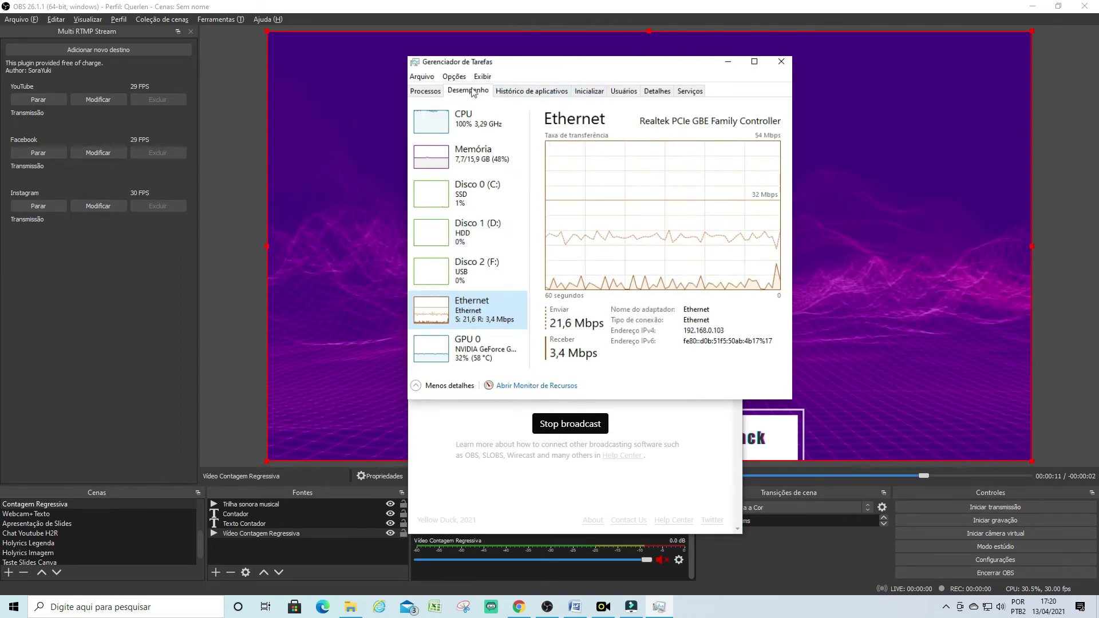
{"action": "left_click", "coordinate": [432, 119]}
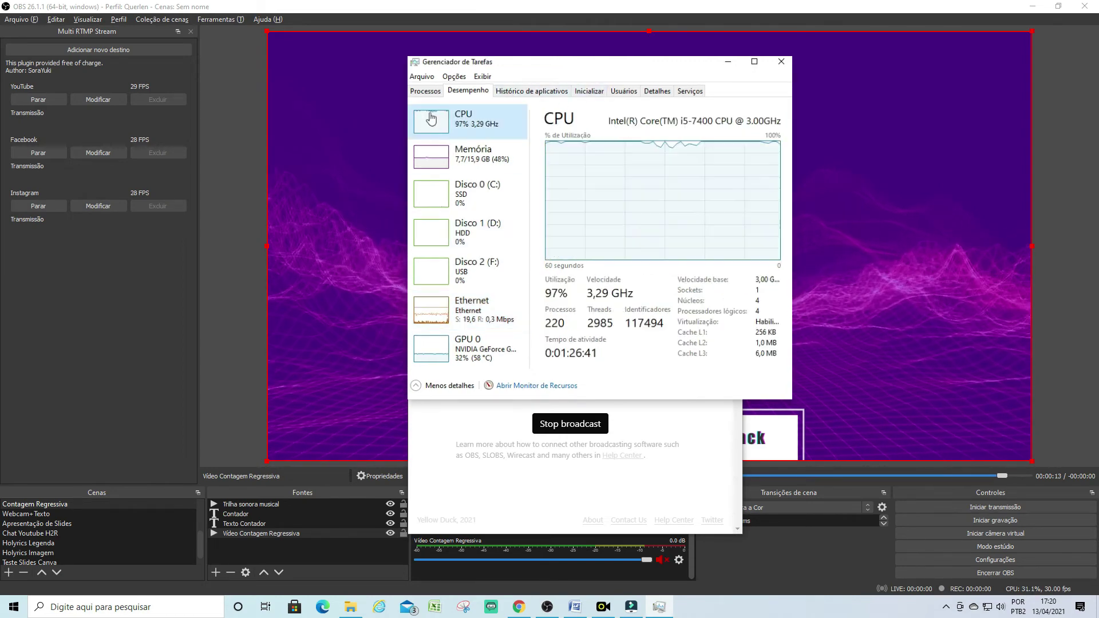
{"action": "left_click", "coordinate": [425, 91]}
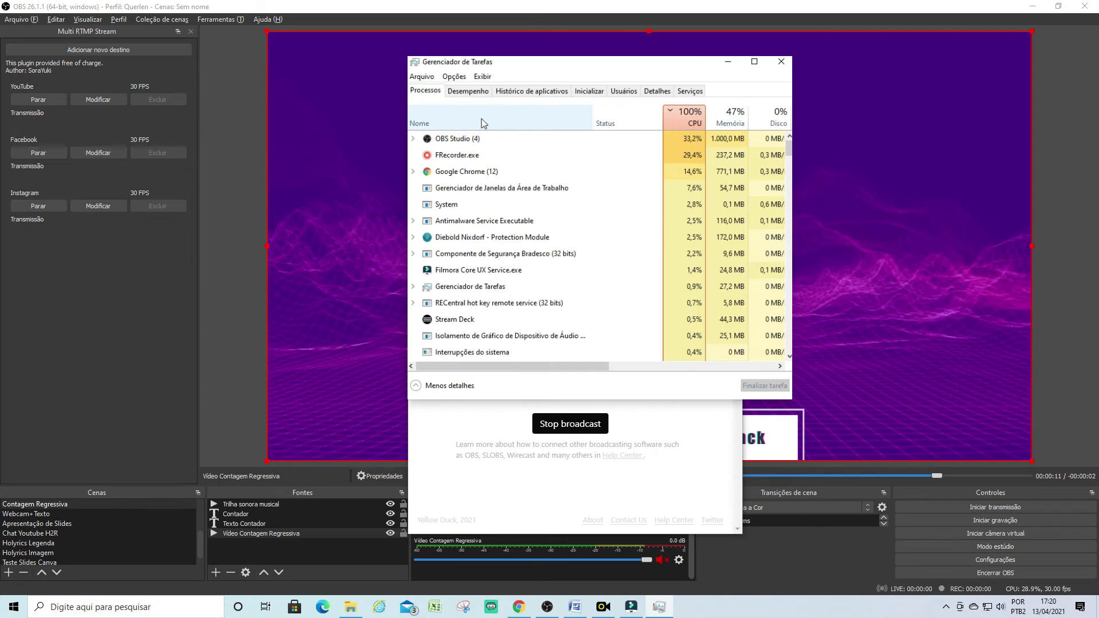
{"action": "left_click", "coordinate": [468, 92]}
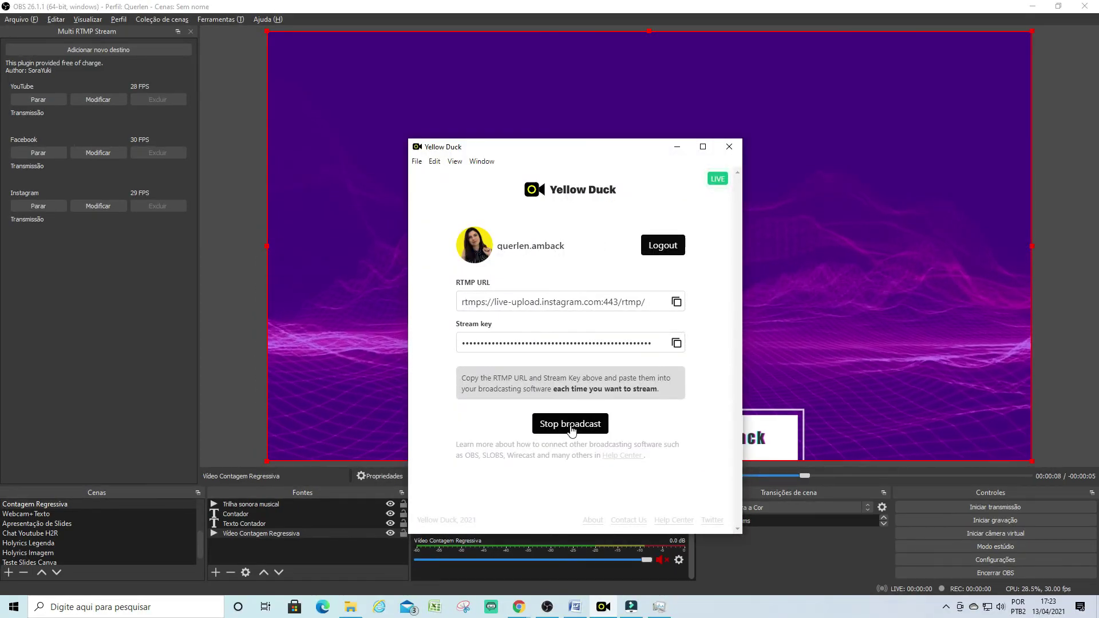
- Stop the Instagram broadcast in Yellow Duck and end the live video in Facebook Live Producer, confirming both
{"action": "left_click", "coordinate": [570, 425]}
{"action": "left_click", "coordinate": [541, 272]}
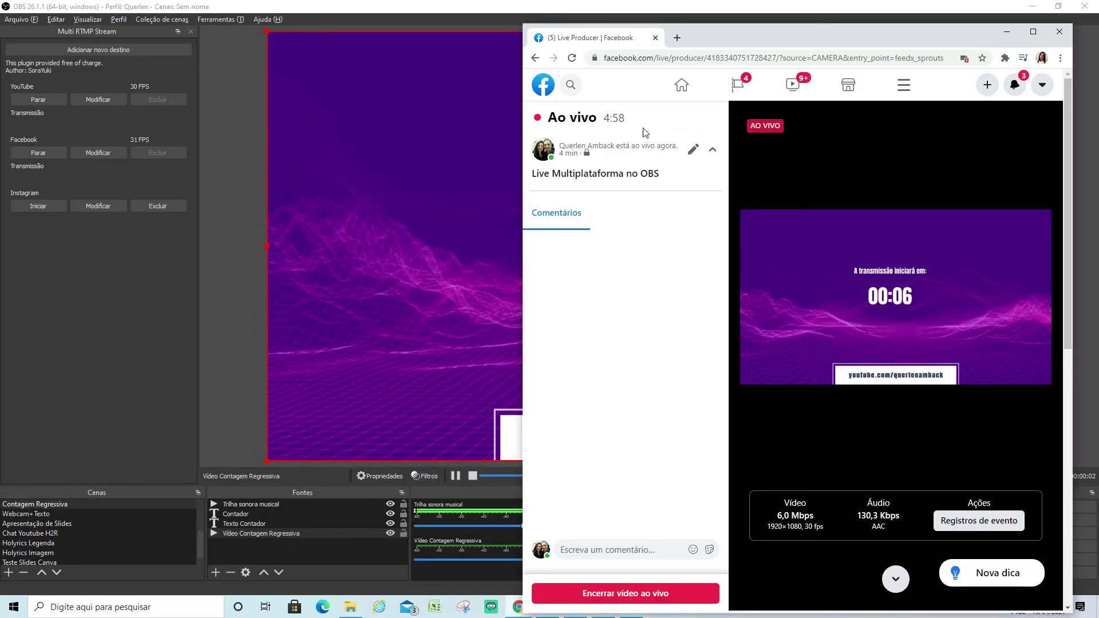
{"action": "left_click", "coordinate": [658, 593]}
{"action": "left_click", "coordinate": [913, 373]}
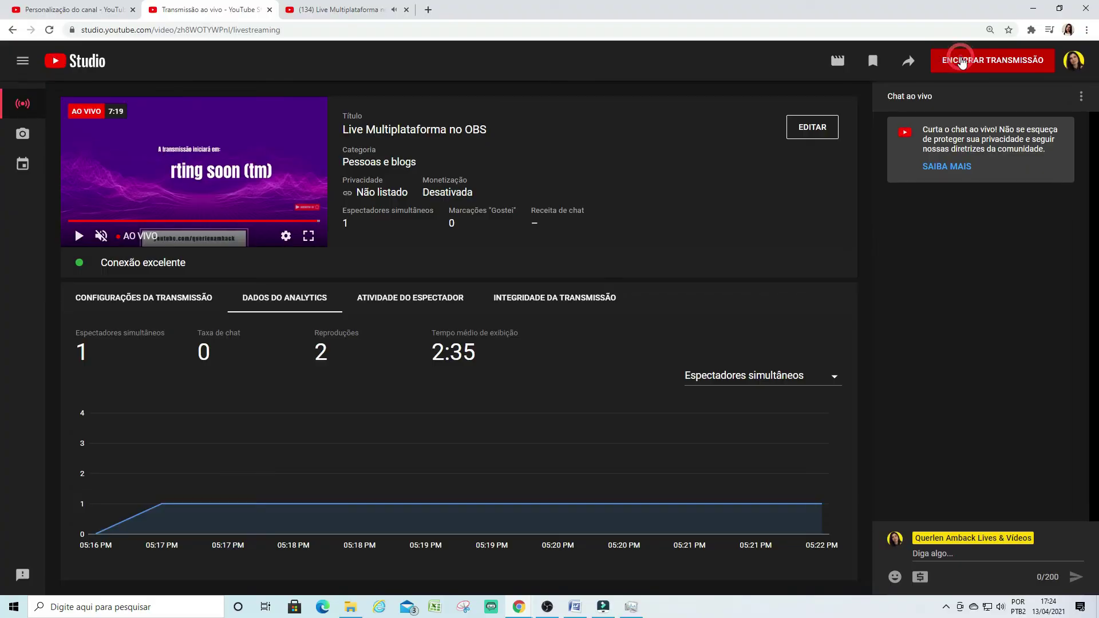
- End the live stream in YouTube Studio and stop the Facebook and YouTube destinations in OBS
{"action": "left_click", "coordinate": [962, 61]}
{"action": "left_click", "coordinate": [644, 369]}
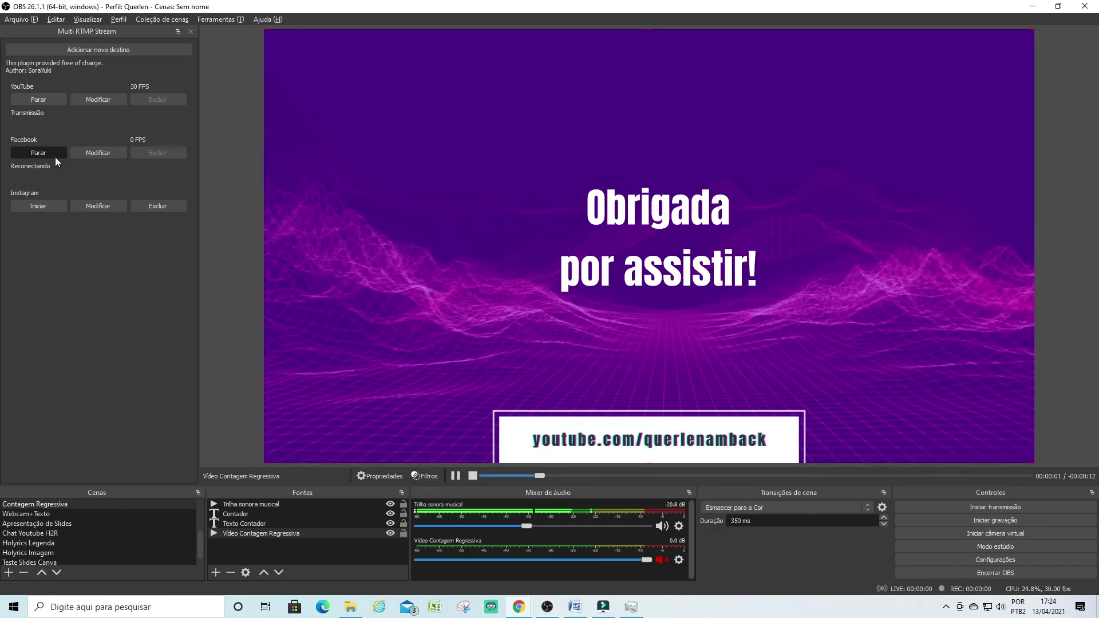
{"action": "left_click", "coordinate": [54, 153]}
{"action": "left_click", "coordinate": [49, 101]}
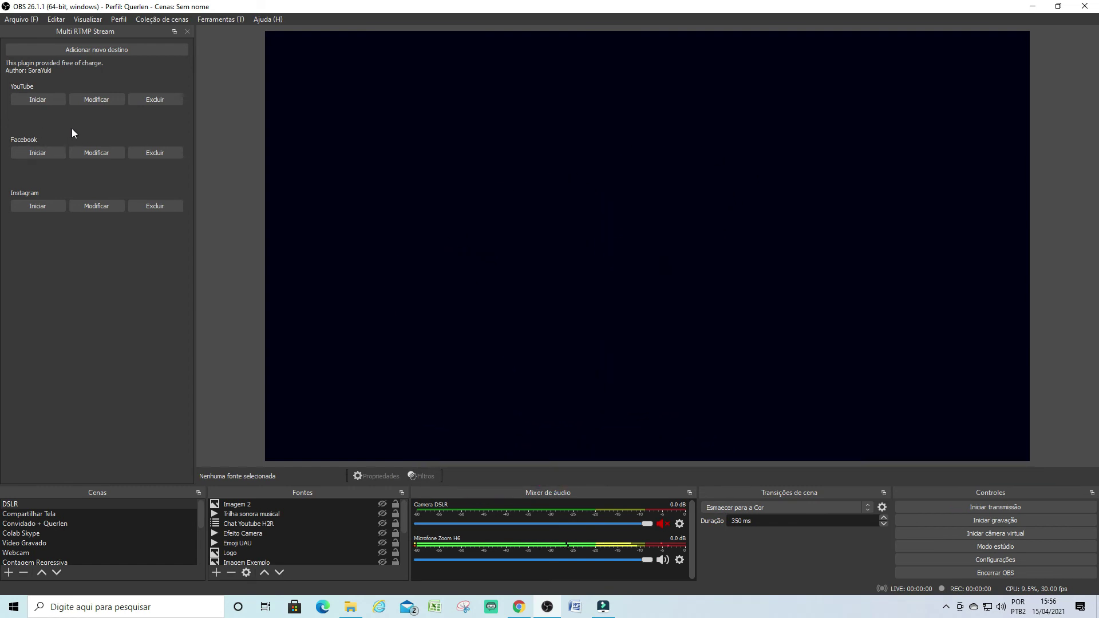
- Start the main OBS transmission once to make its encoder available, and start streaming to the YouTube destination
{"action": "left_click", "coordinate": [37, 100]}
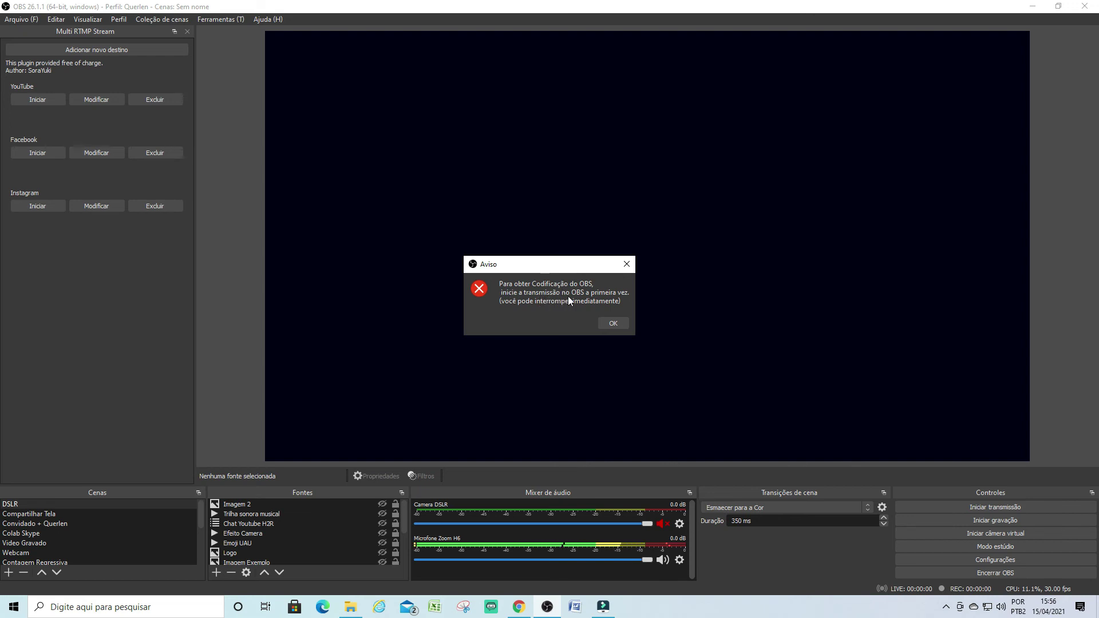
{"action": "left_click", "coordinate": [610, 325]}
{"action": "left_click", "coordinate": [997, 508]}
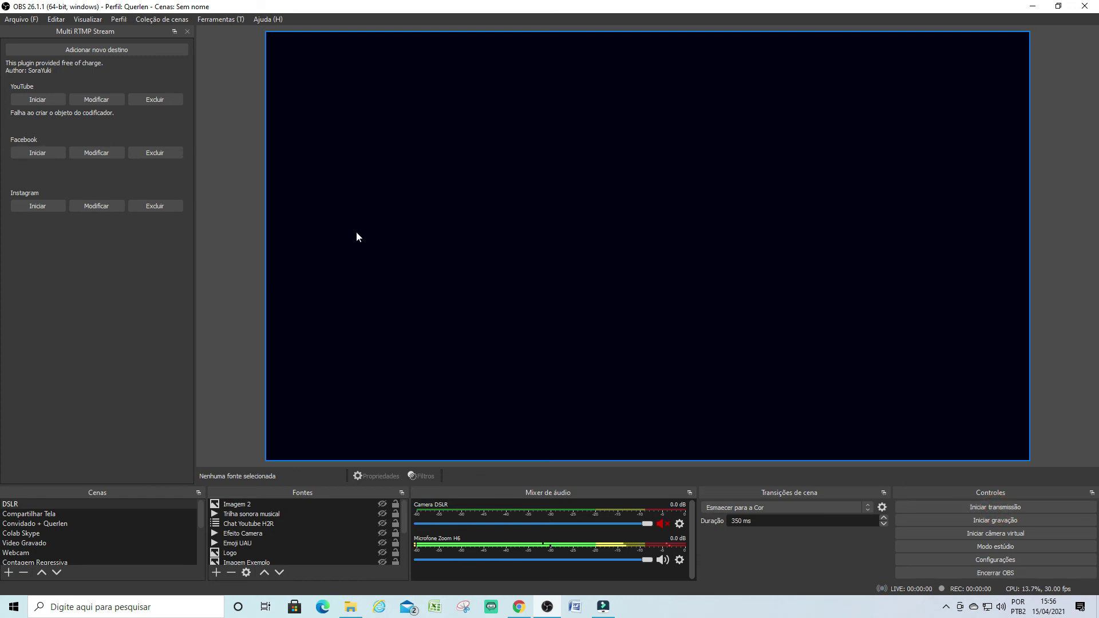
{"action": "left_click", "coordinate": [50, 104]}
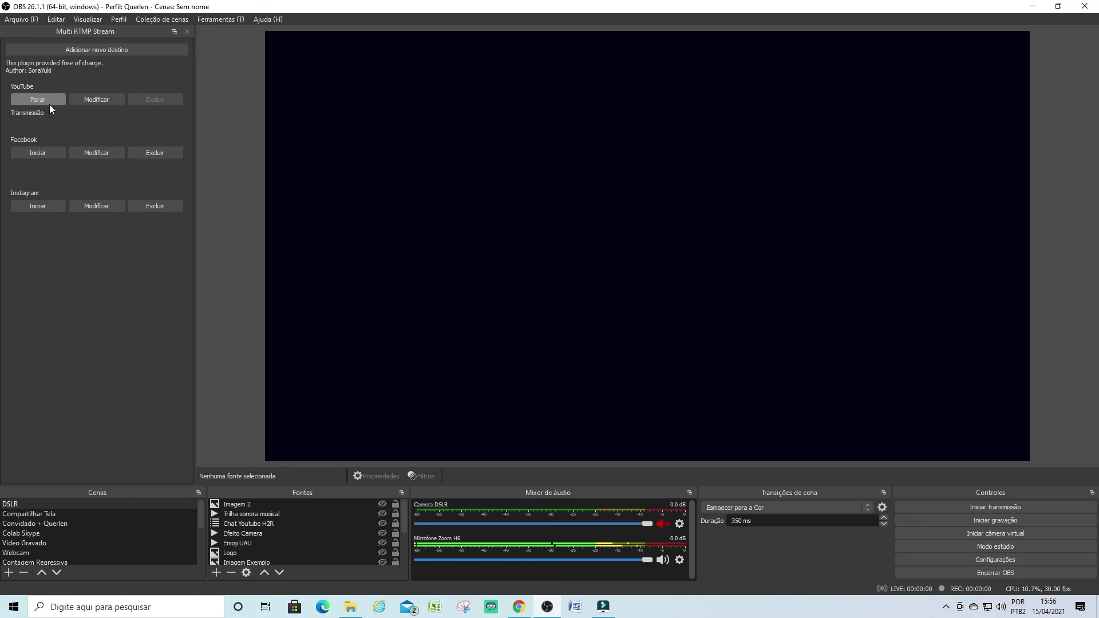